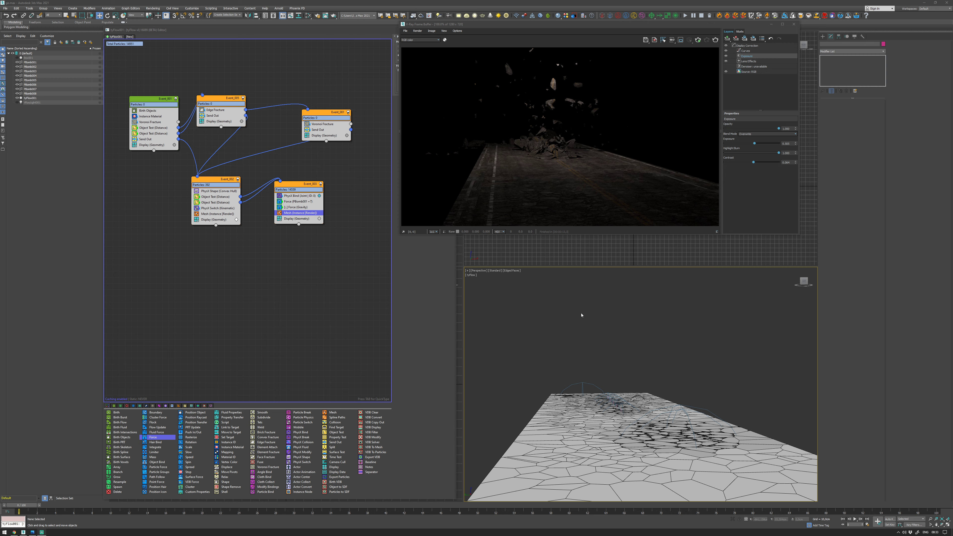
Scrub the simulation to about frame 32 to watch the road slab pieces blast upward.
drag(33, 510, 254, 505)
key(w)
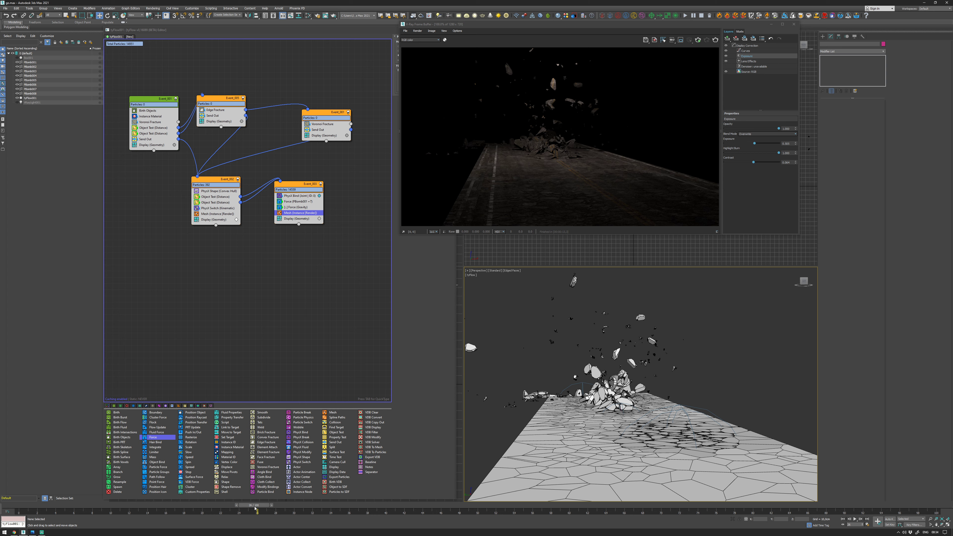
mouse_move(255, 510)
mouse_down()
mouse_move(294, 505)
mouse_move(245, 505)
mouse_up()
Review the first event's Birth Objects, Instance Material, Voronoi Fracture and Object Test (Distance) settings.
click(270, 298)
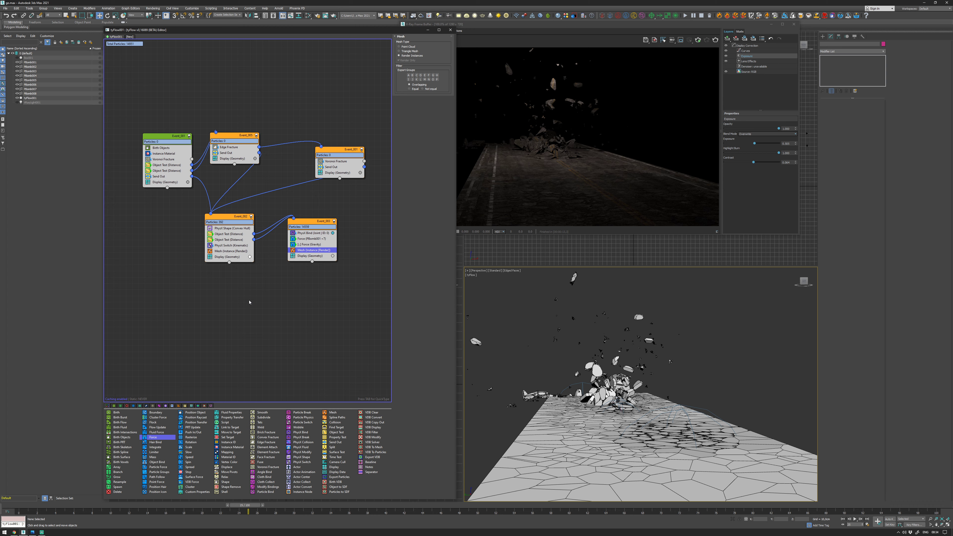
middle_drag(232, 274, 247, 298)
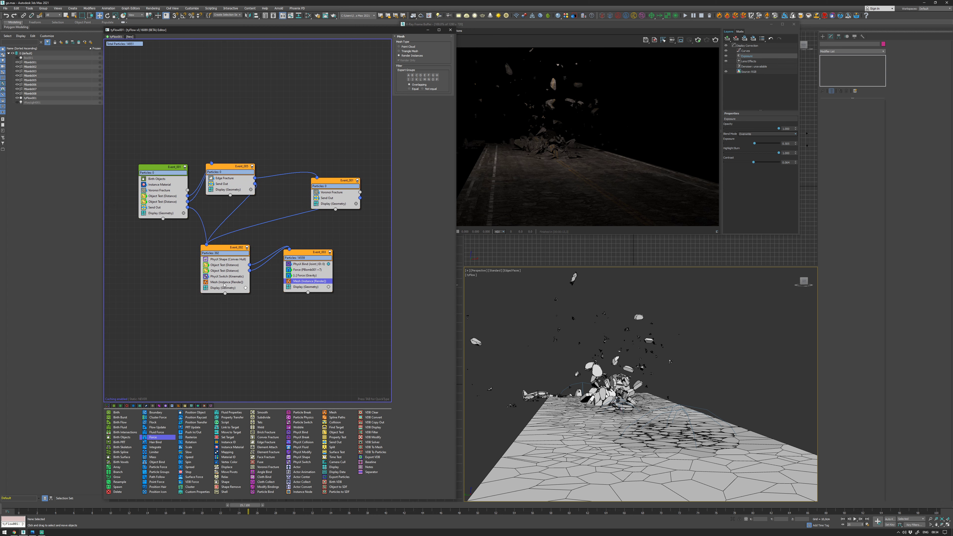
click(161, 180)
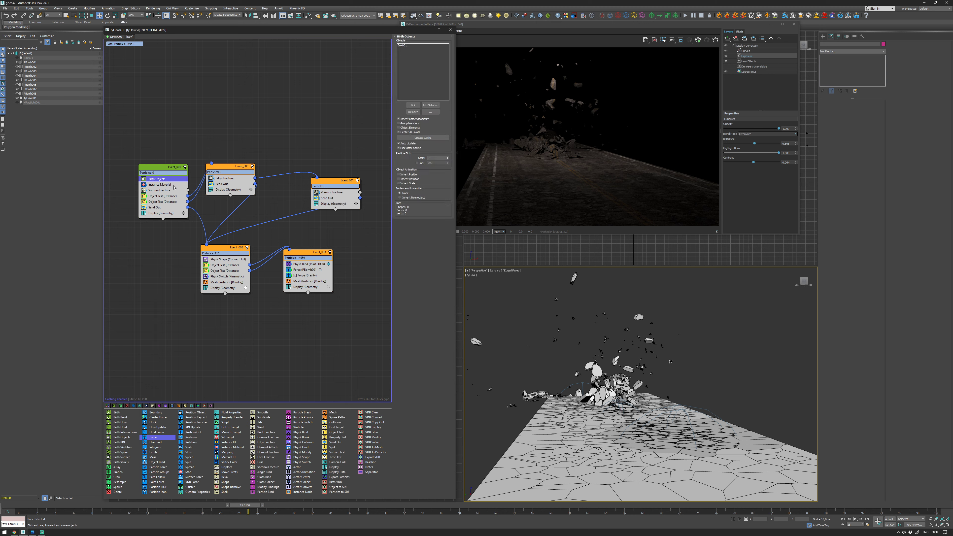
click(158, 185)
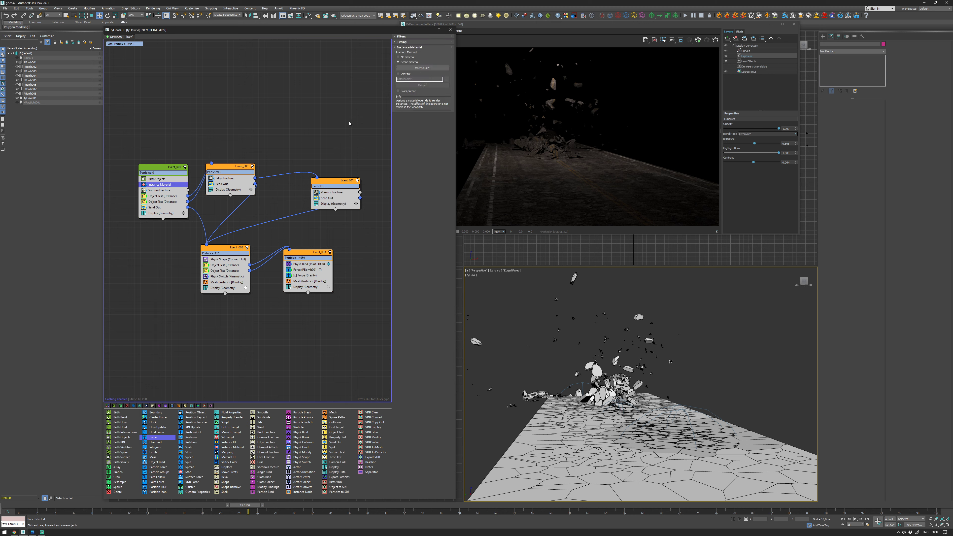
click(158, 191)
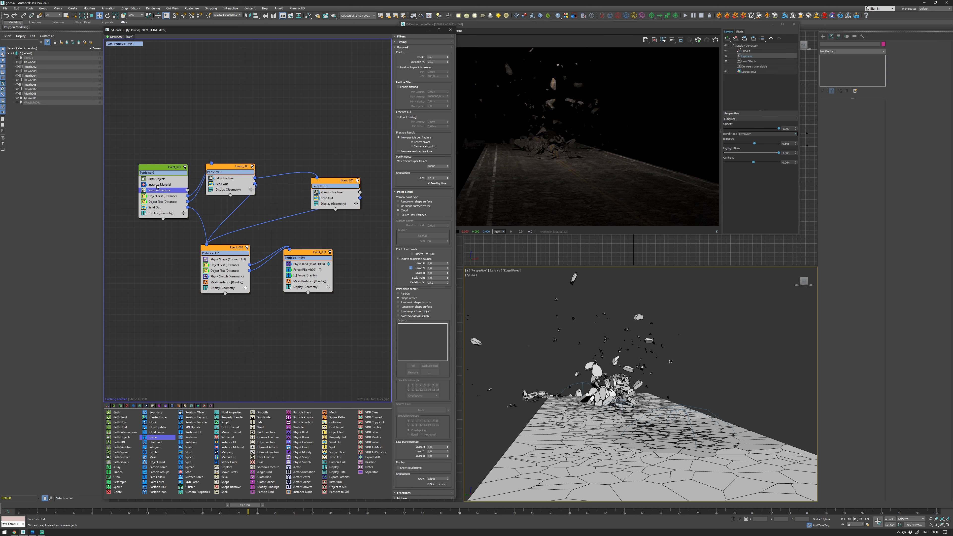
click(160, 197)
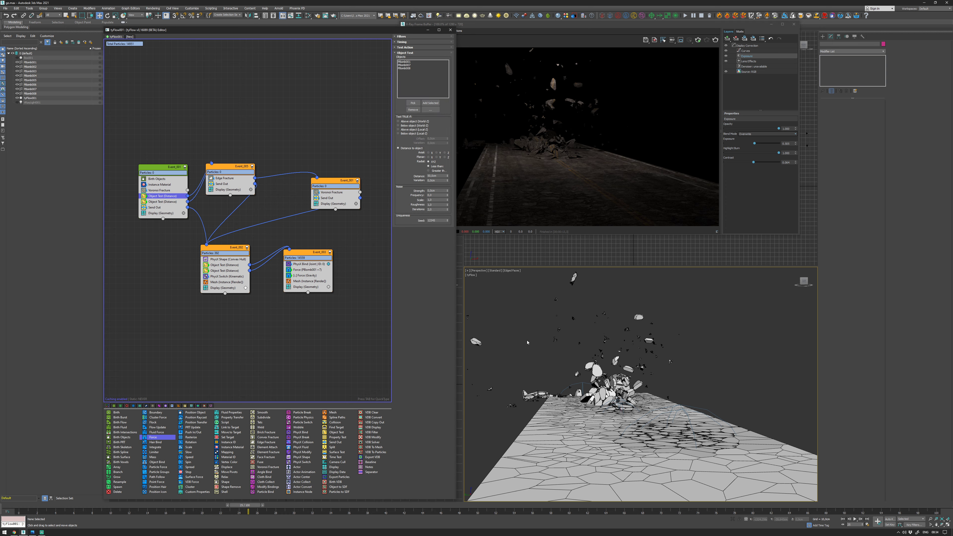
Return the simulation to frame 0 and rearrange the Event_001 and Event_005 nodes.
alt+middle_drag(525, 342, 536, 308)
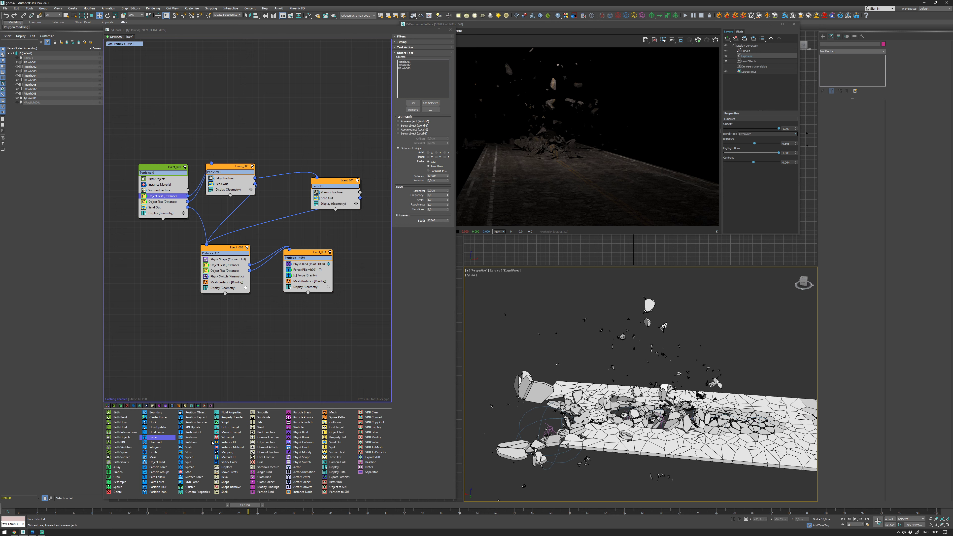
click(23, 510)
scroll(566, 429, up, 5)
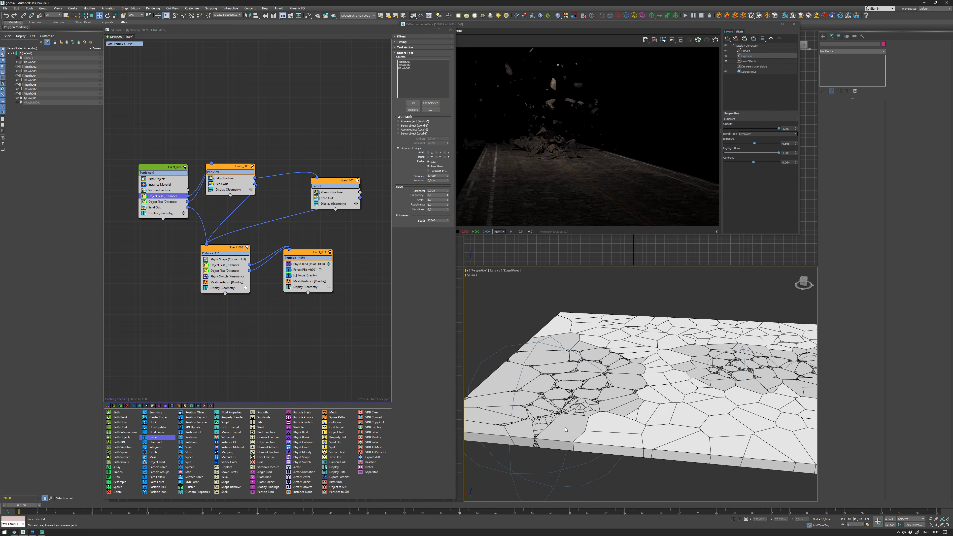
scroll(566, 429, up, 6)
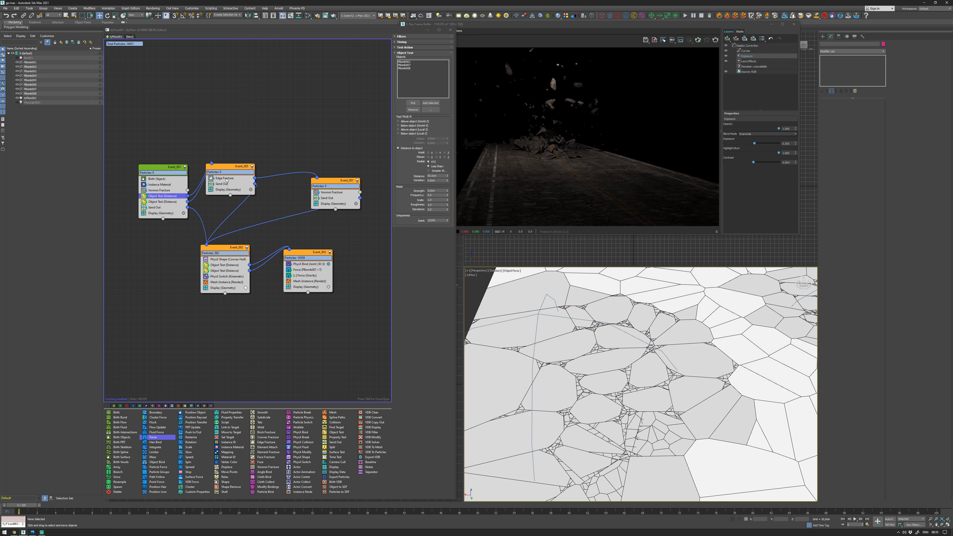
drag(171, 171, 165, 167)
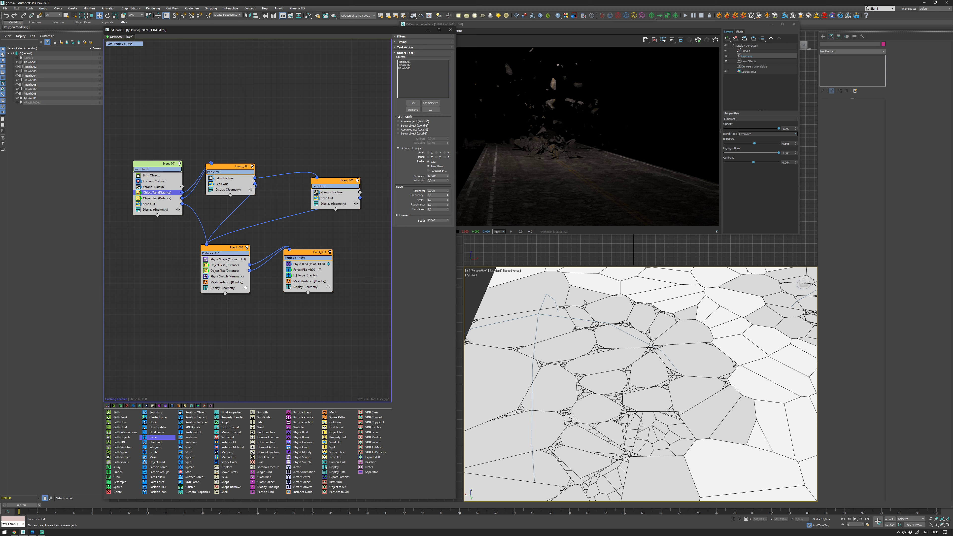
scroll(611, 362, down, 10)
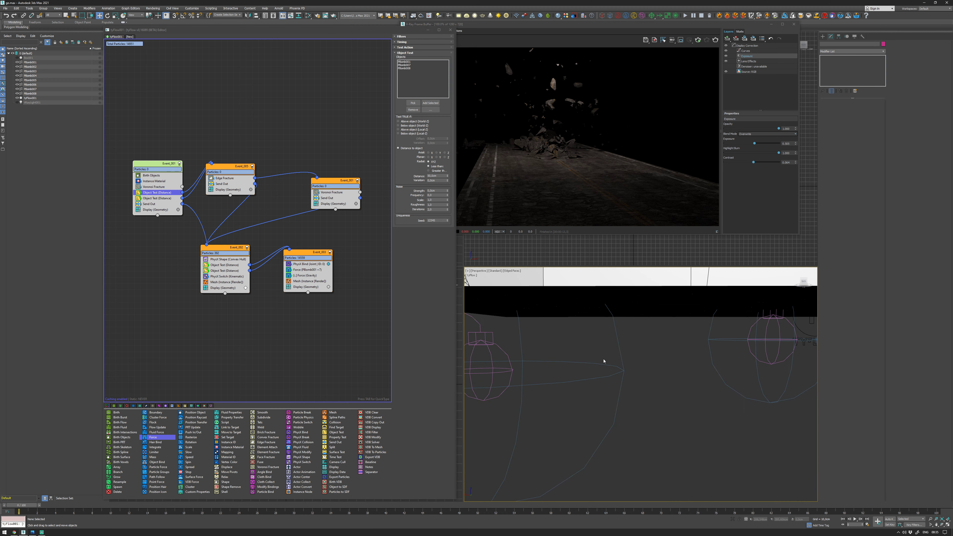
alt+middle_drag(631, 363, 538, 381)
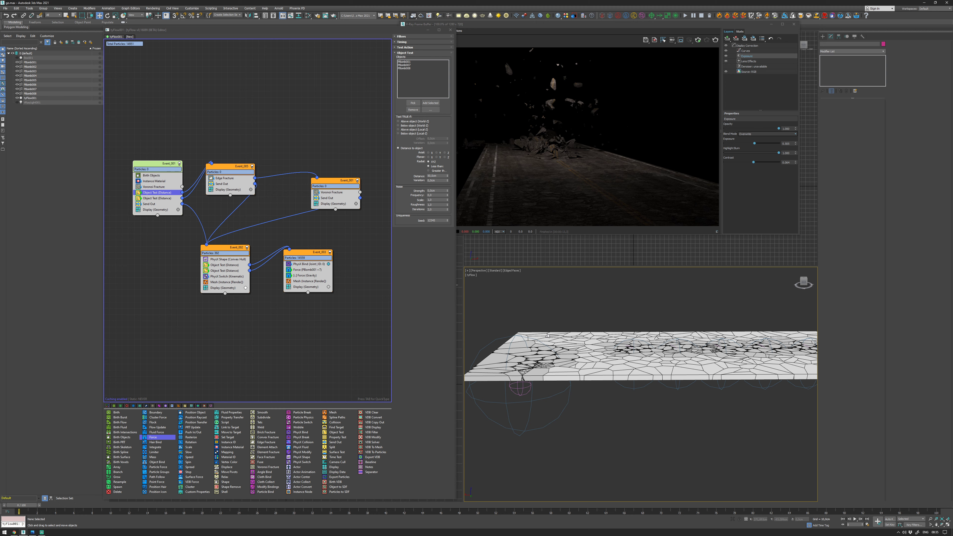
drag(233, 169, 237, 166)
drag(335, 183, 331, 178)
Move the Event_002 node and review its Object Test (Distance) settings.
click(312, 191)
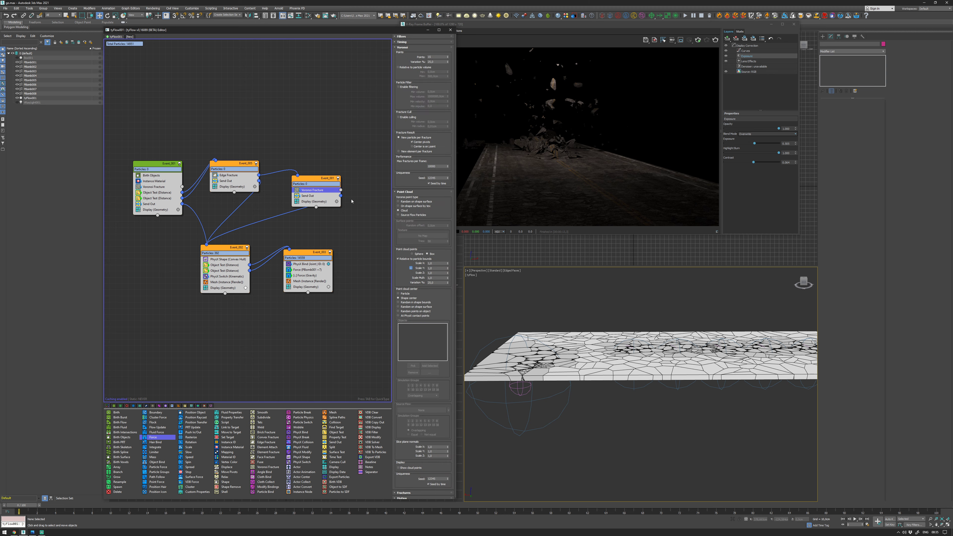
drag(239, 252, 246, 242)
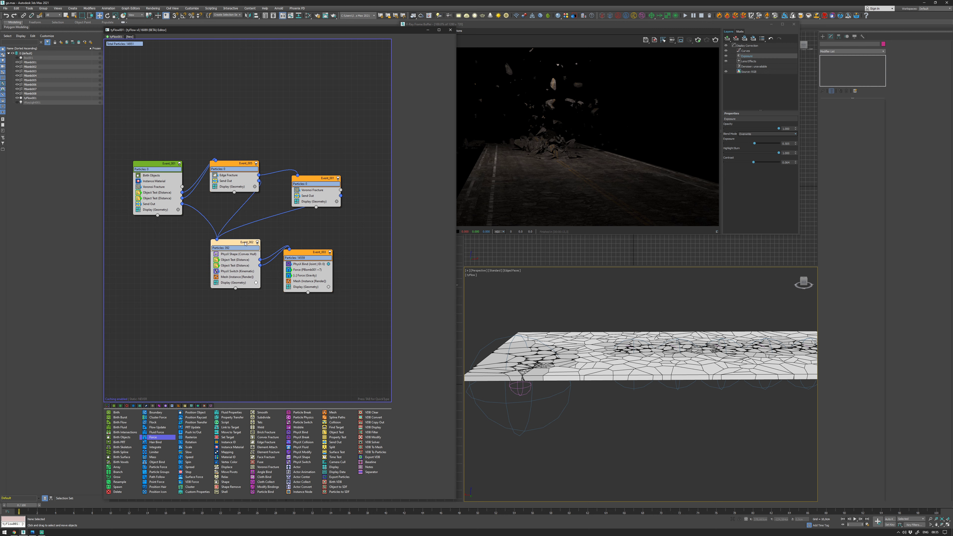
click(235, 260)
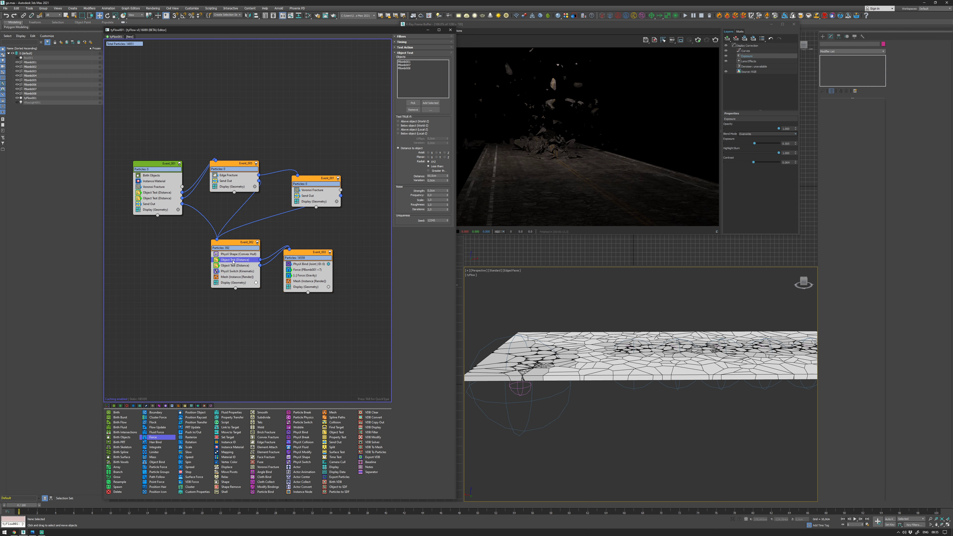
Reposition Event_003 and review the PhysX Switch operator set to Kinematic.
drag(309, 255, 338, 271)
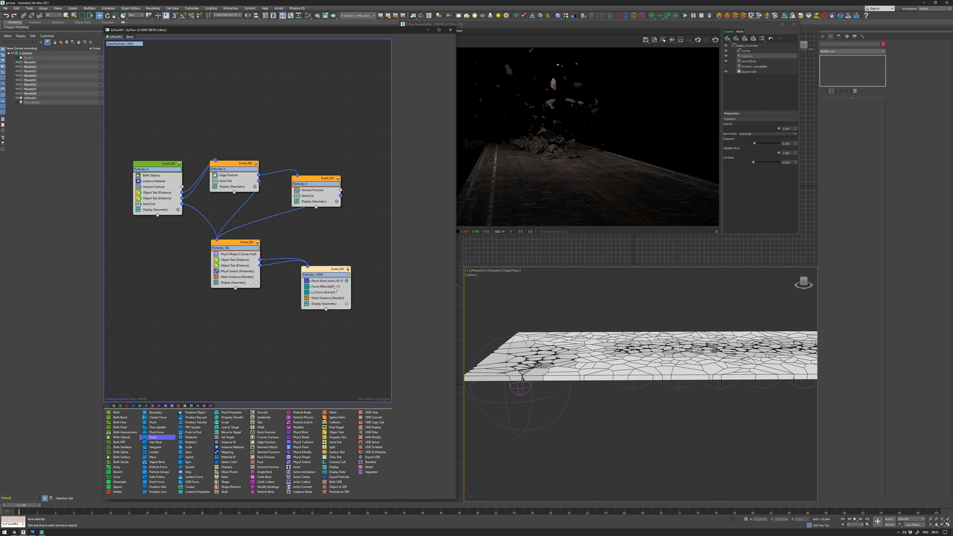
drag(333, 273, 331, 277)
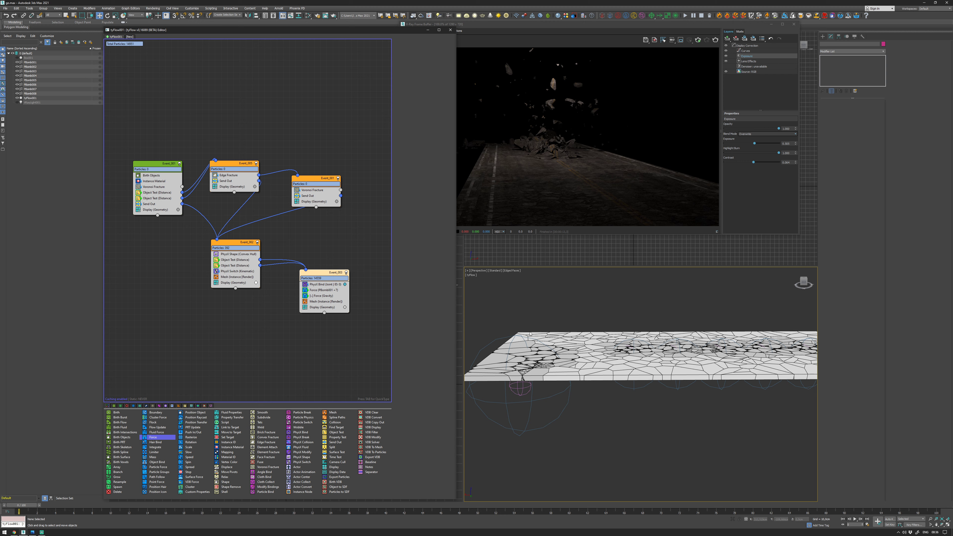
alt+middle_drag(635, 341, 665, 325)
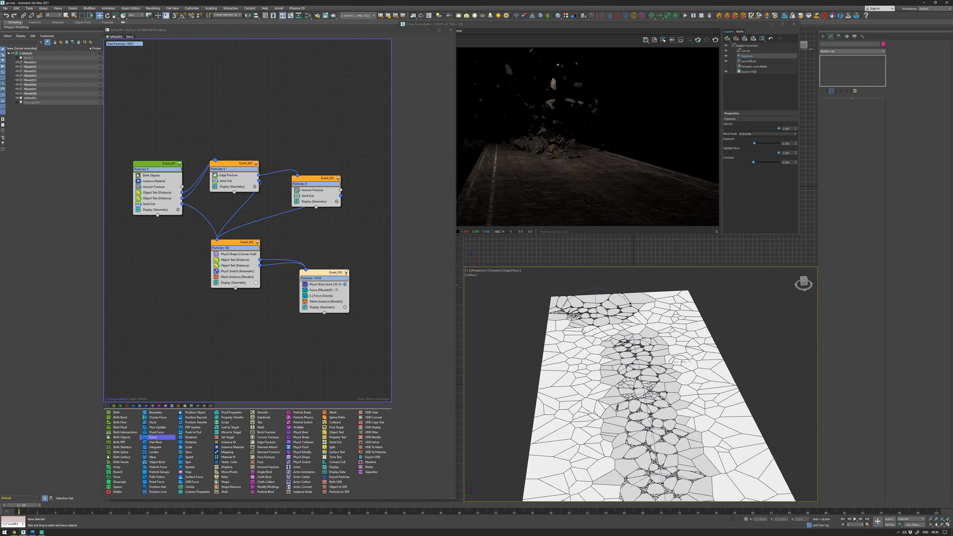
click(233, 271)
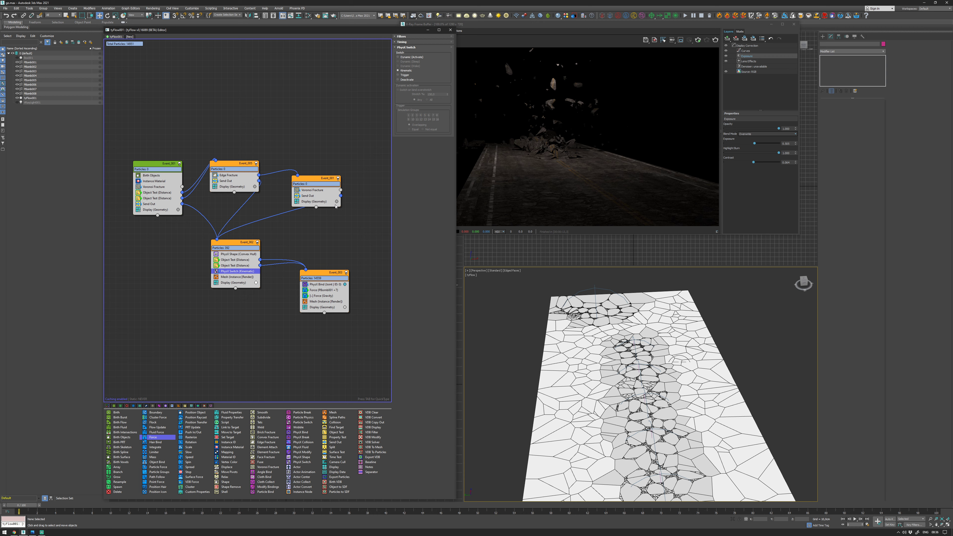
Close the render window, then select and clear the PBomb space warps.
scroll(285, 127, down, 3)
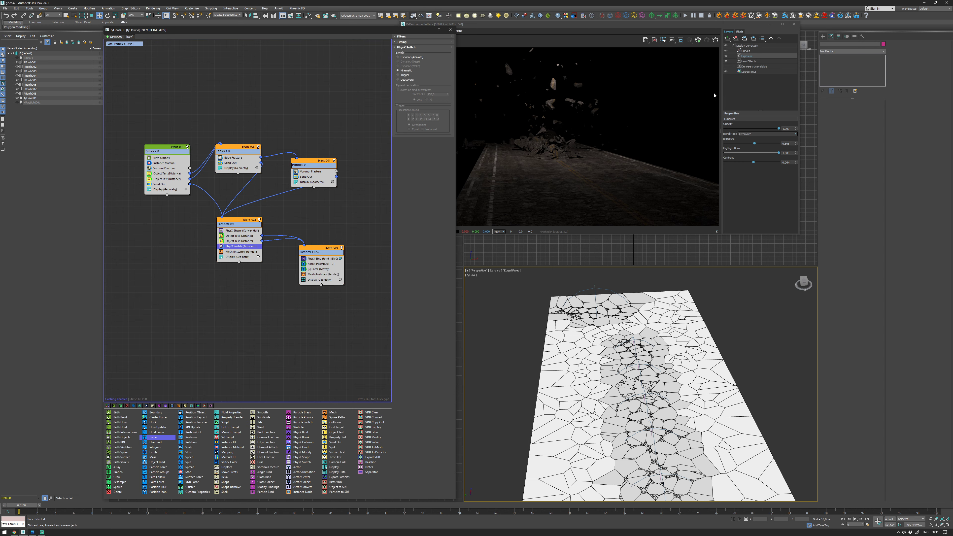
click(794, 25)
alt+middle_drag(635, 315, 637, 303)
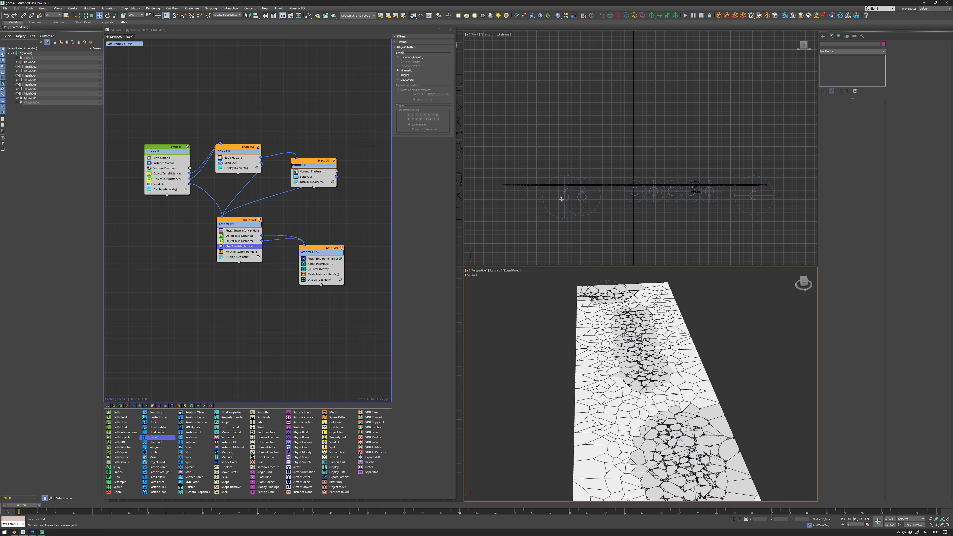
drag(524, 230, 758, 217)
click(752, 204)
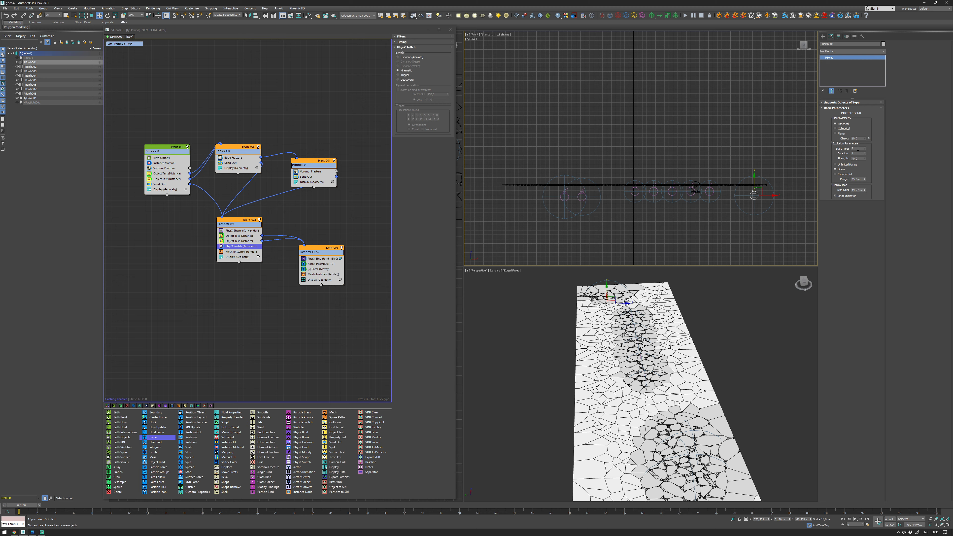
click(710, 194)
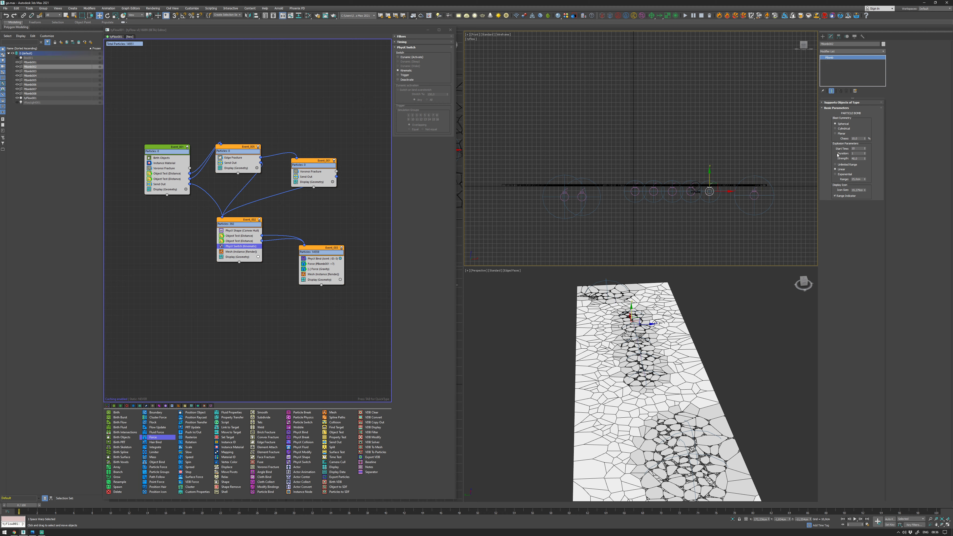
click(690, 201)
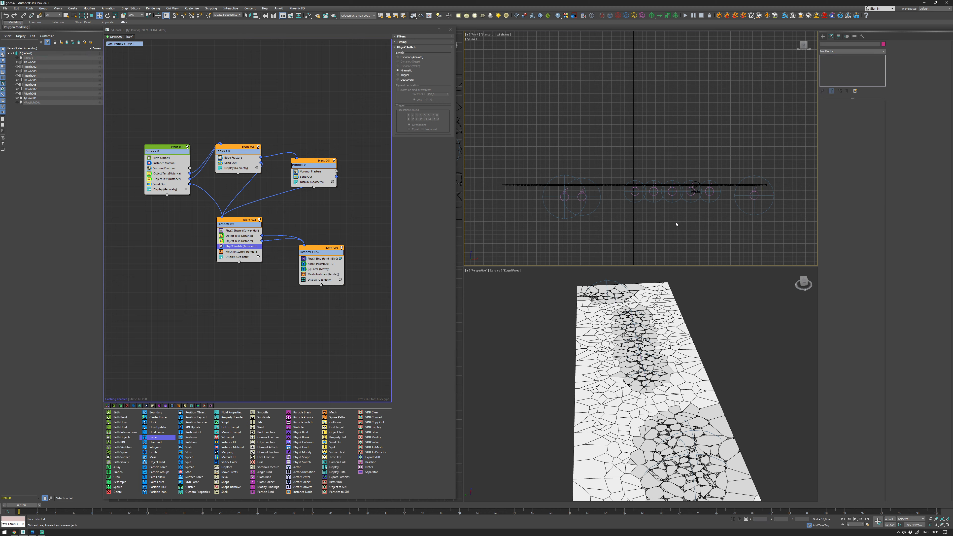
Check PBomb001's parameters via the Forces space warps in the Create panel.
click(823, 37)
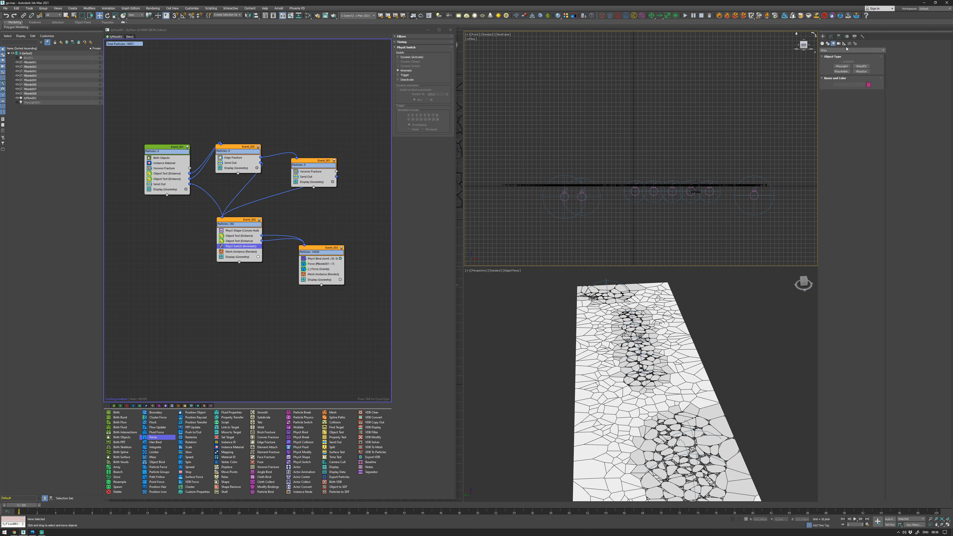
click(850, 43)
click(842, 51)
click(841, 56)
click(843, 77)
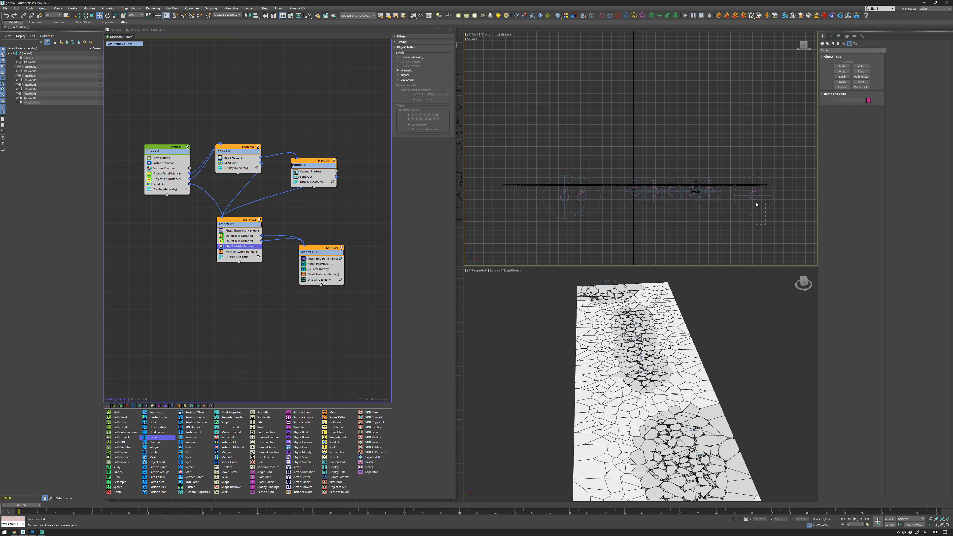
drag(756, 202, 756, 198)
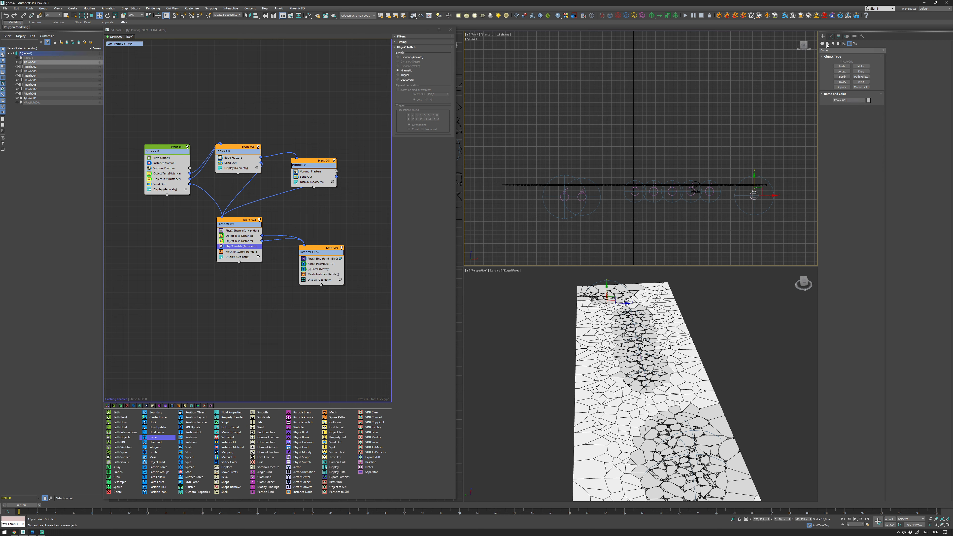
click(831, 36)
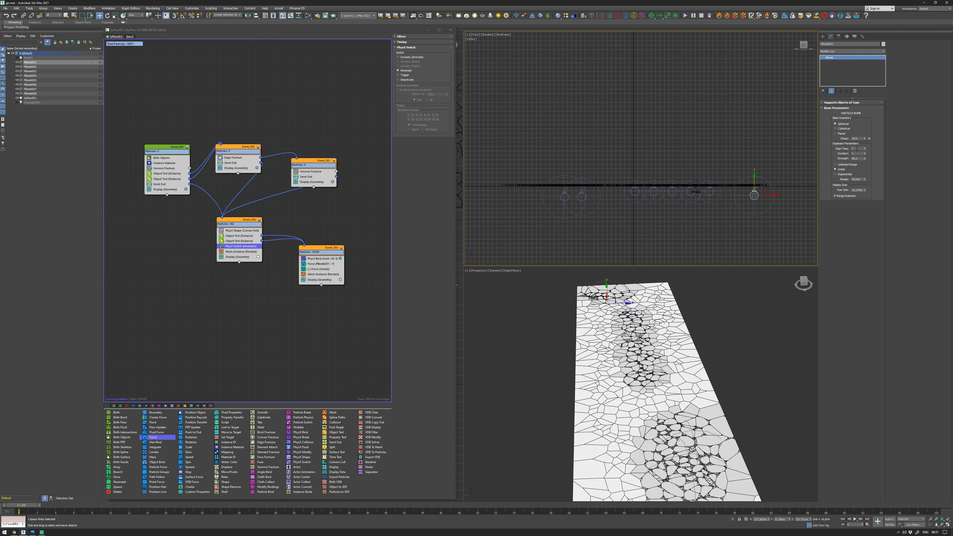
Deselect the bomb, unhide Box001, and select all five flow events.
click(673, 237)
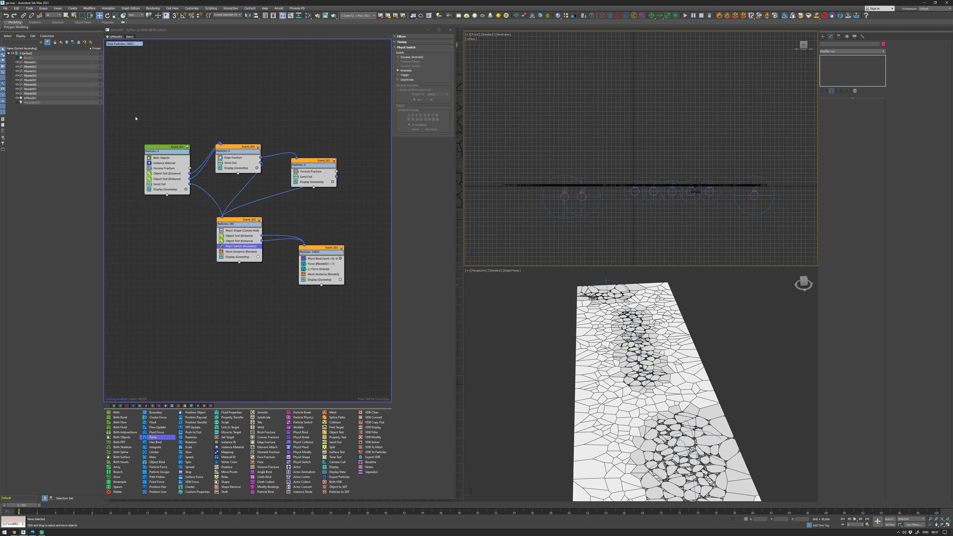
click(17, 58)
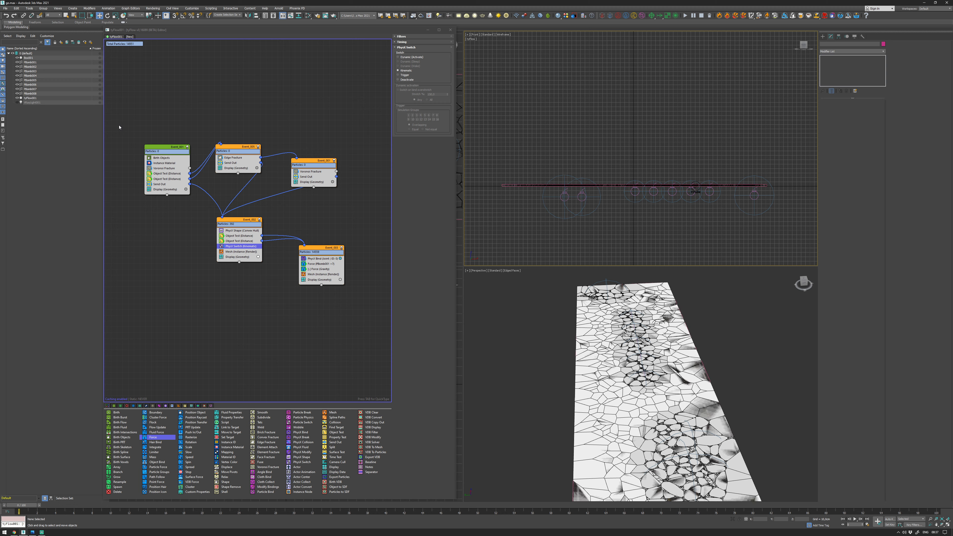
drag(132, 123, 361, 315)
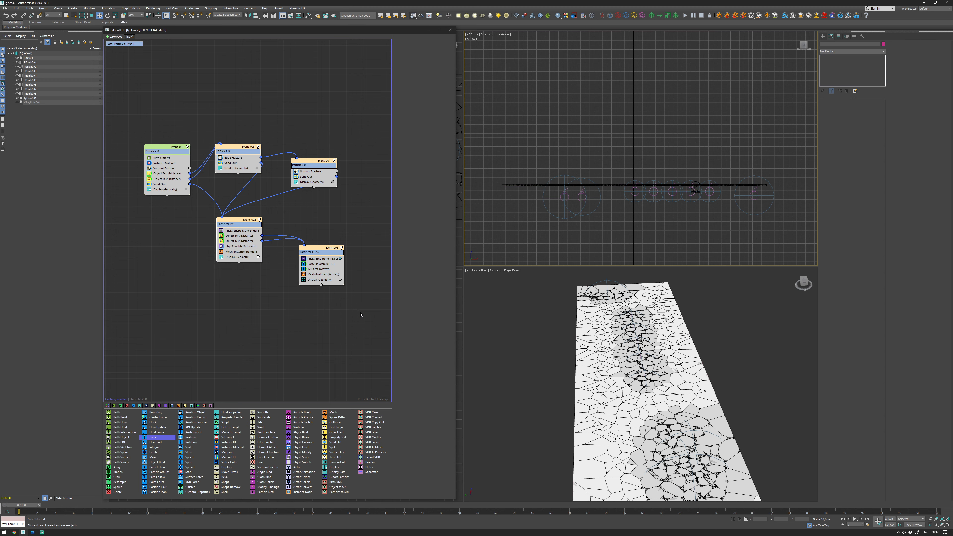
Delete the old events and start a new Birth Objects event sourced from Box001.
key(Delete)
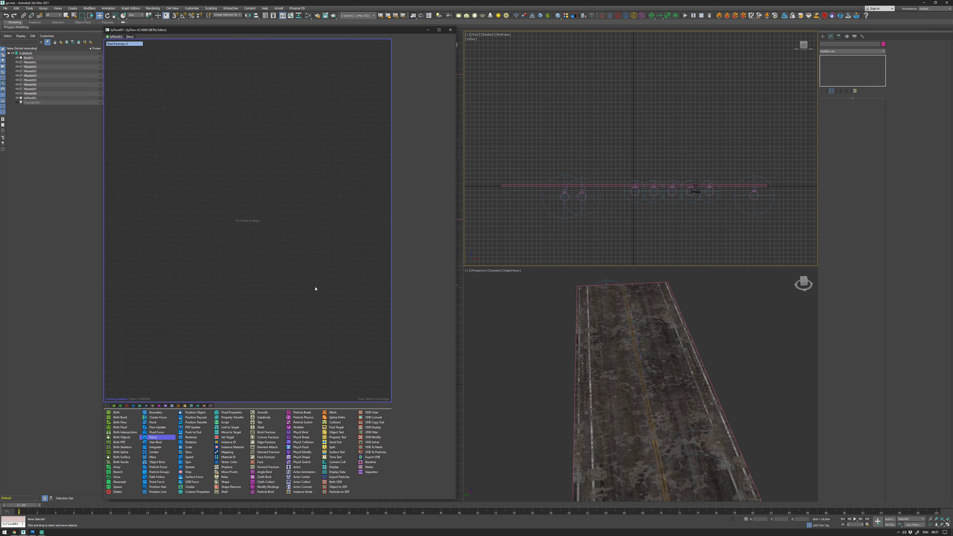
mouse_move(485, 355)
alt+middle_down()
mouse_move(509, 336)
mouse_move(511, 347)
mouse_move(471, 353)
alt+middle_up()
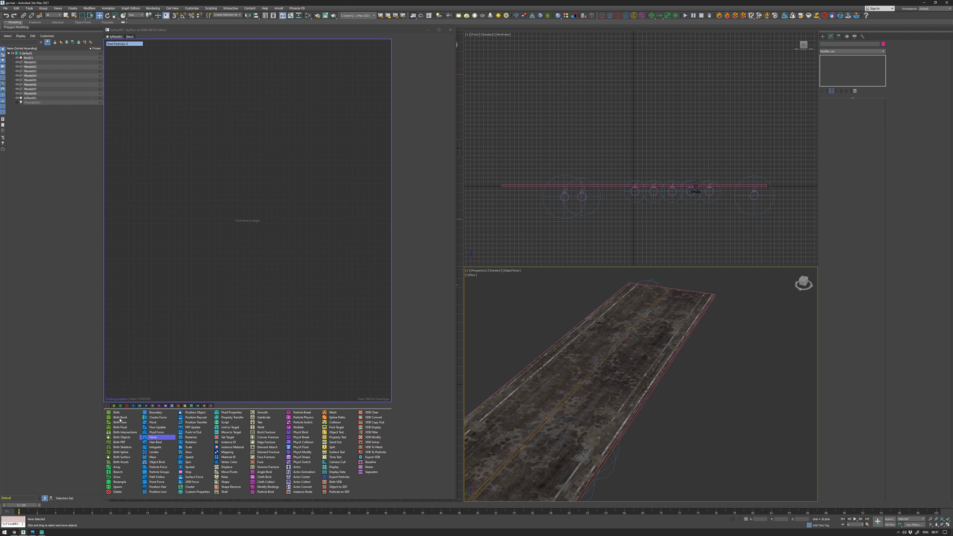
drag(119, 439, 211, 96)
click(408, 106)
click(551, 361)
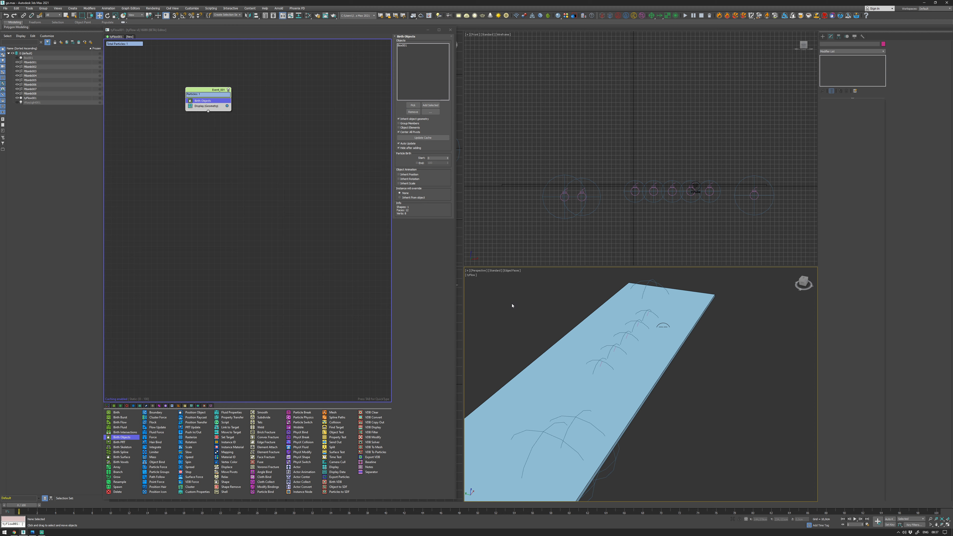
alt+middle_drag(498, 313, 550, 306)
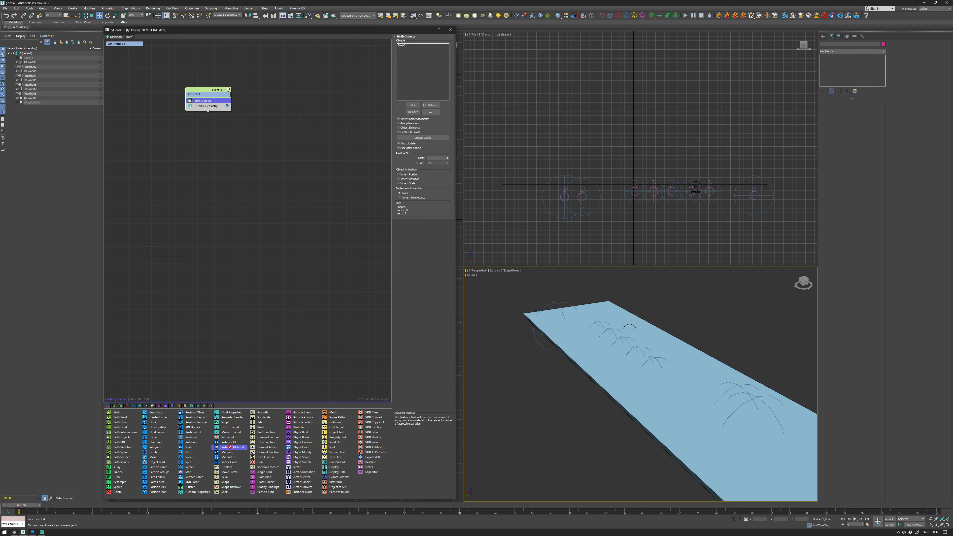
Add Instance Material to the new event with Material #25.
drag(185, 118, 209, 103)
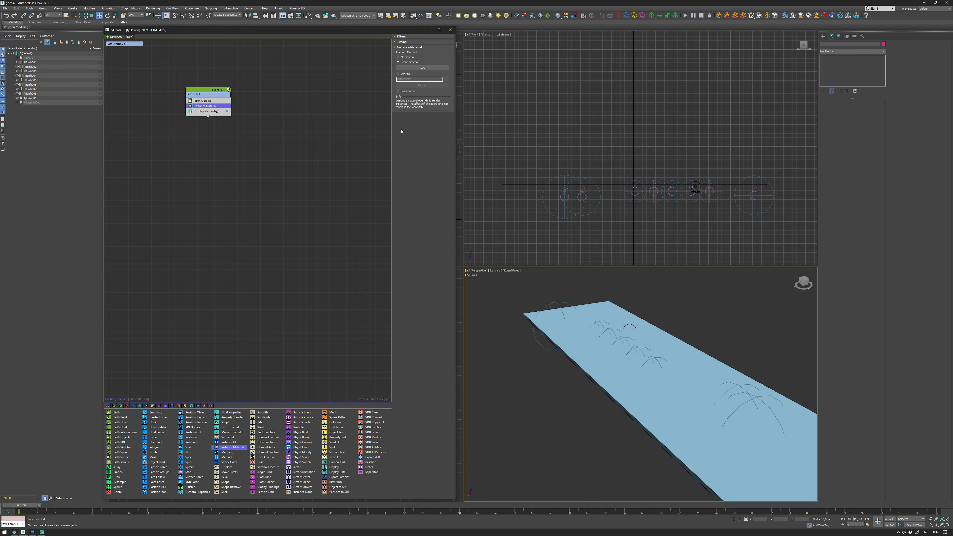
click(414, 68)
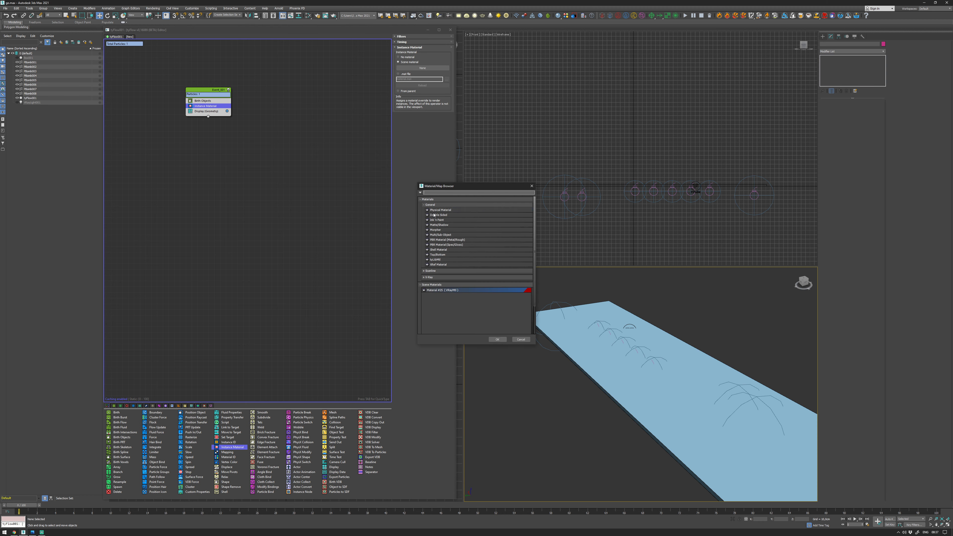
double_click(434, 290)
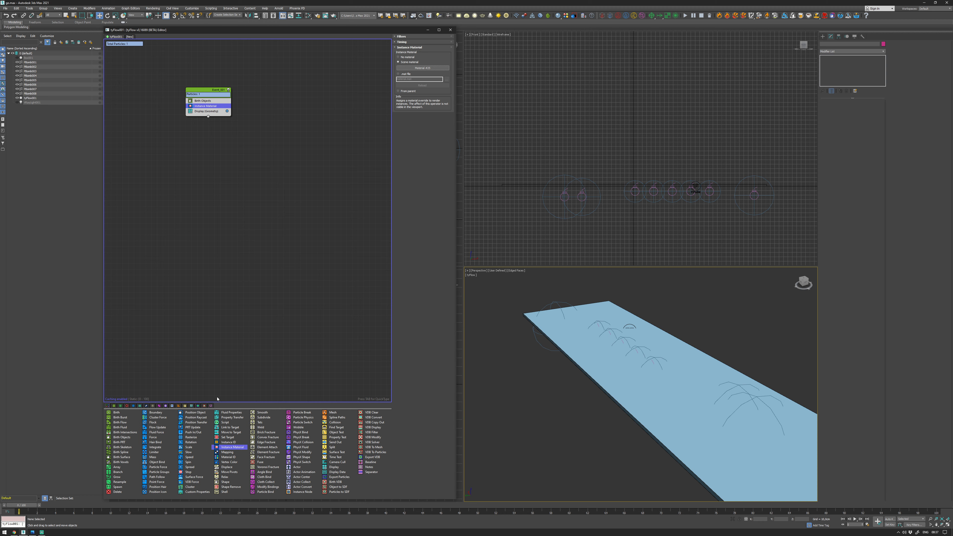
middle_drag(521, 404, 496, 415)
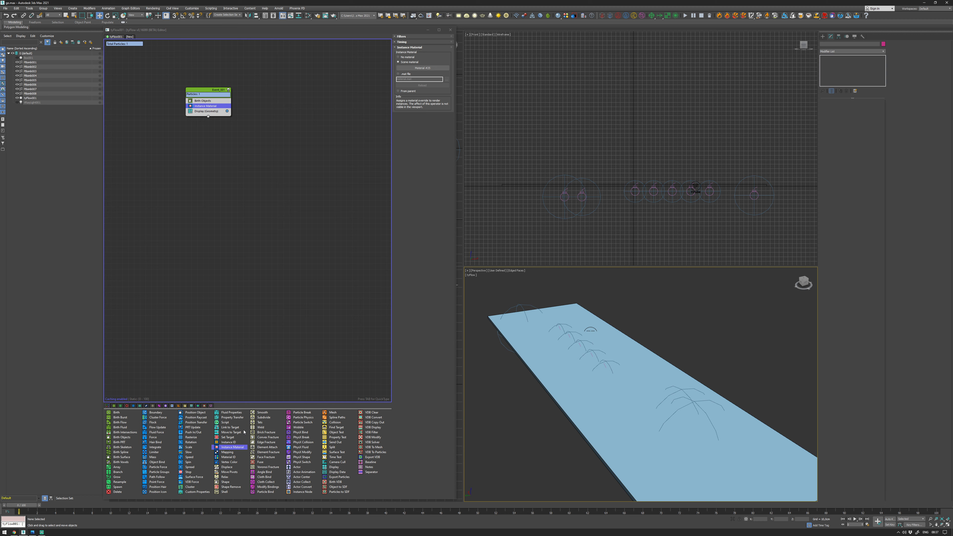
Insert Voronoi Fracture above Display in Event_001 with 500 points.
drag(259, 467, 255, 454)
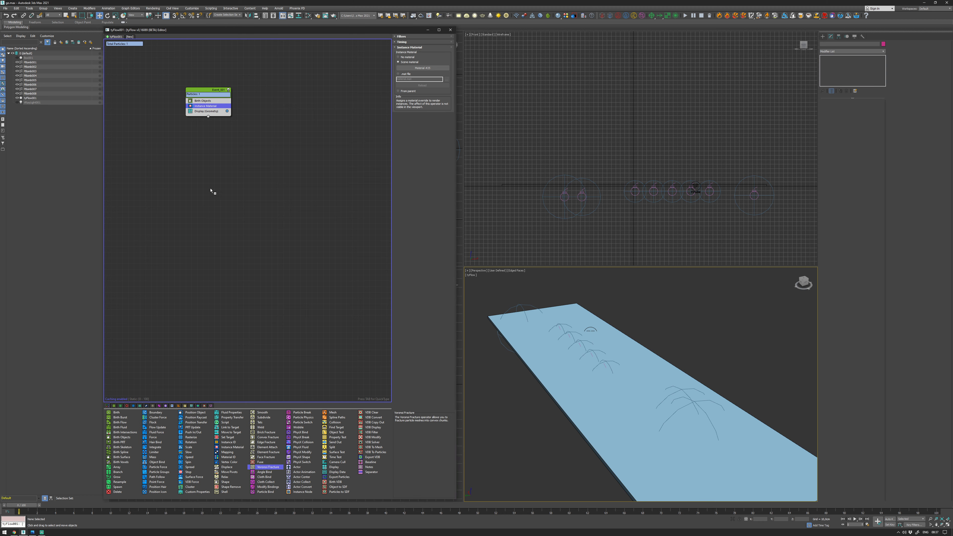
drag(220, 198, 208, 112)
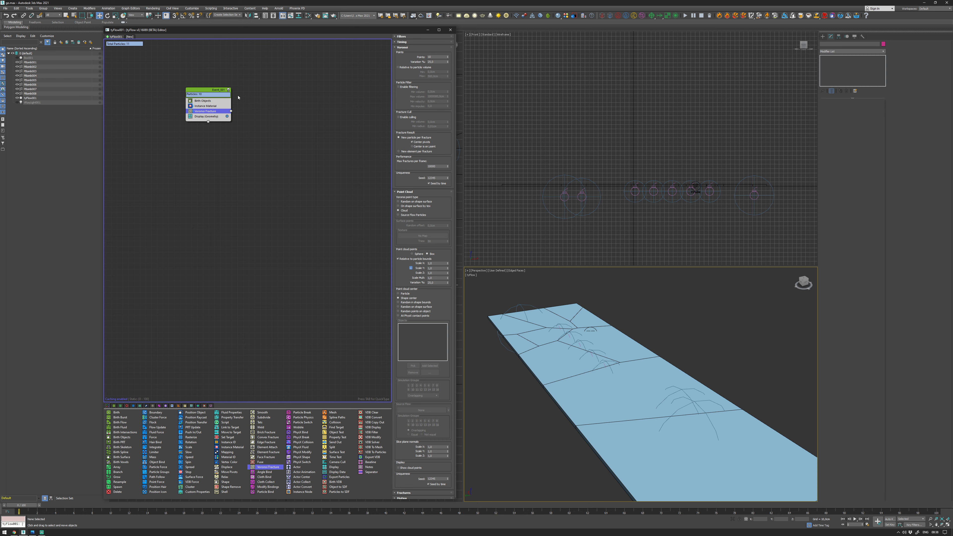
double_click(436, 58)
text(500)
key(Return)
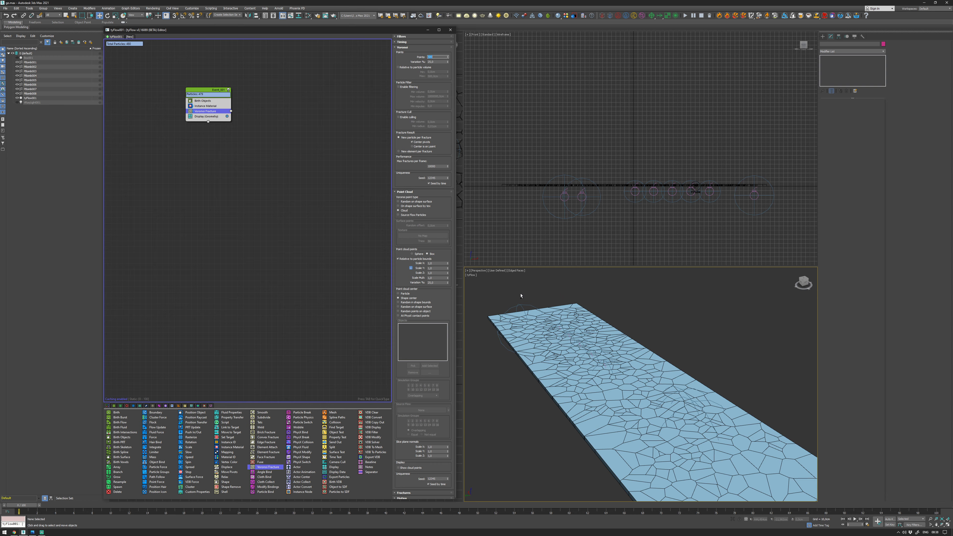
alt+middle_drag(536, 292, 615, 298)
scroll(579, 313, up, 2)
Set the Display operator's fragment colour to light grey.
click(227, 118)
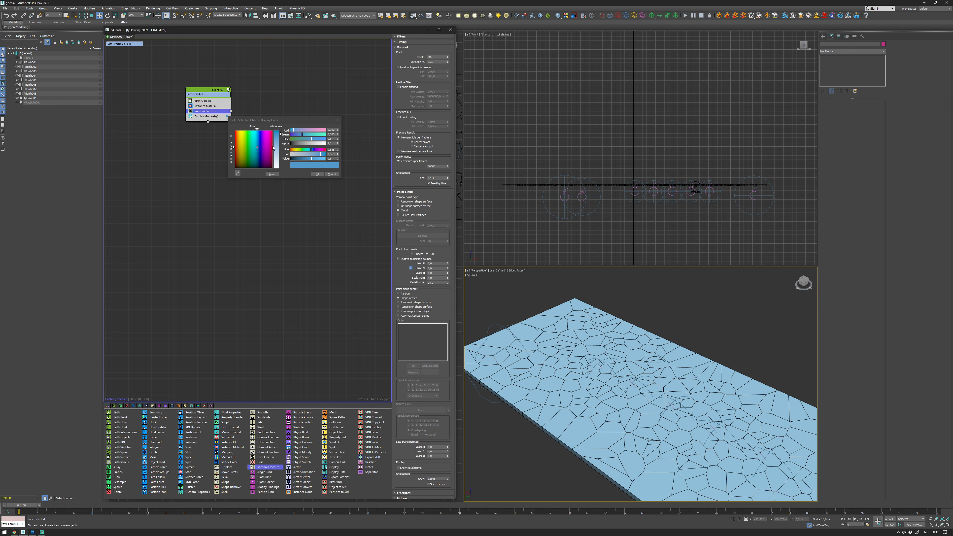
drag(270, 149, 238, 168)
drag(276, 140, 276, 160)
click(317, 174)
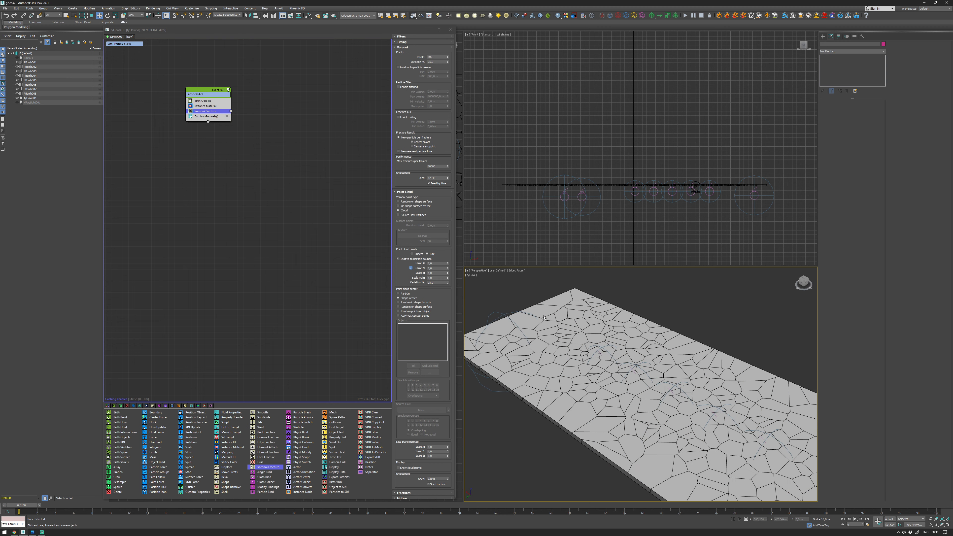
click(399, 424)
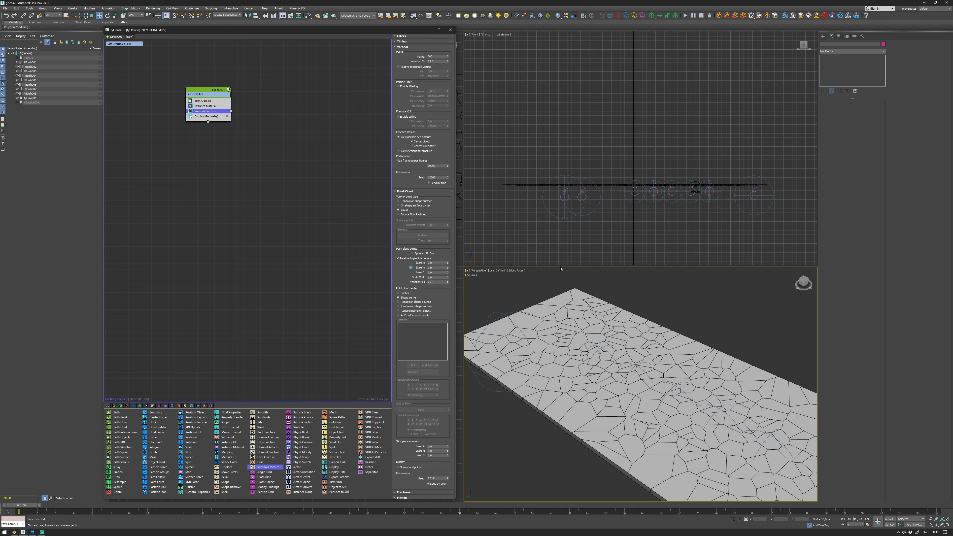
alt+middle_drag(568, 309, 561, 313)
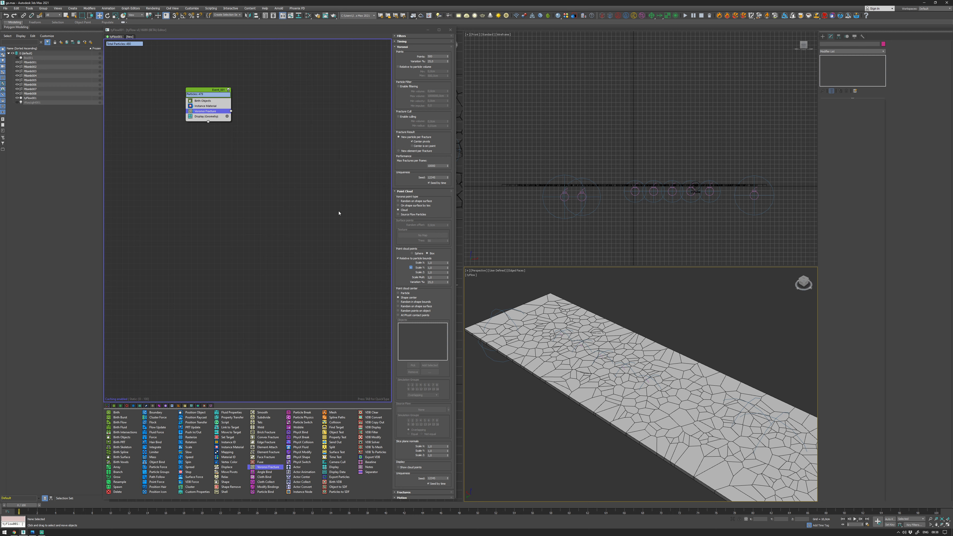
drag(218, 92, 203, 99)
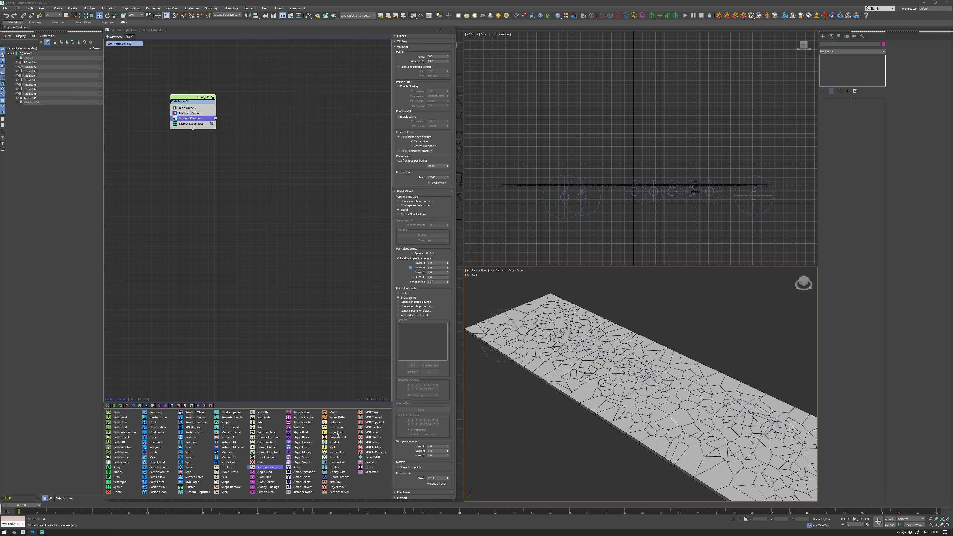
Add two Object Test (Distance) operators below Voronoi Fracture in Event_001.
drag(338, 432, 191, 123)
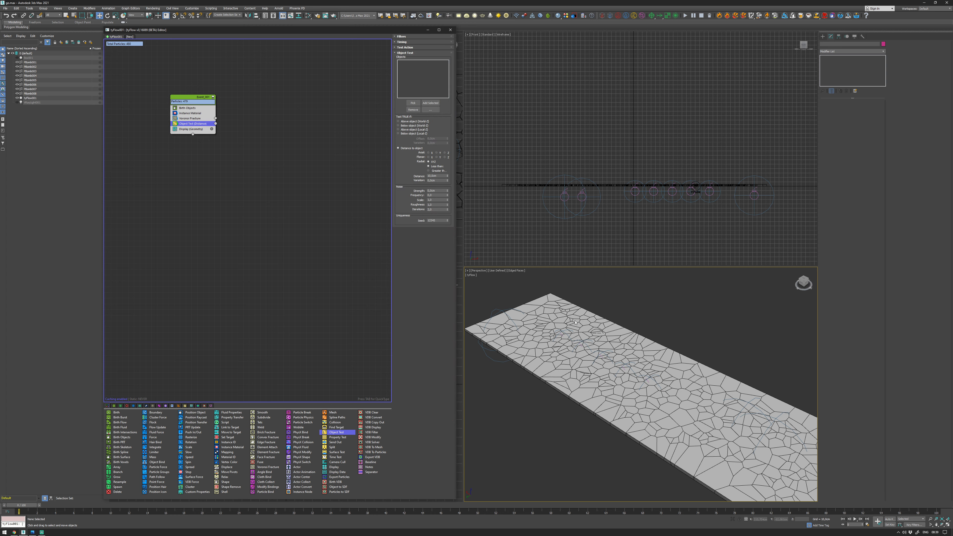
alt+middle_drag(564, 376, 506, 376)
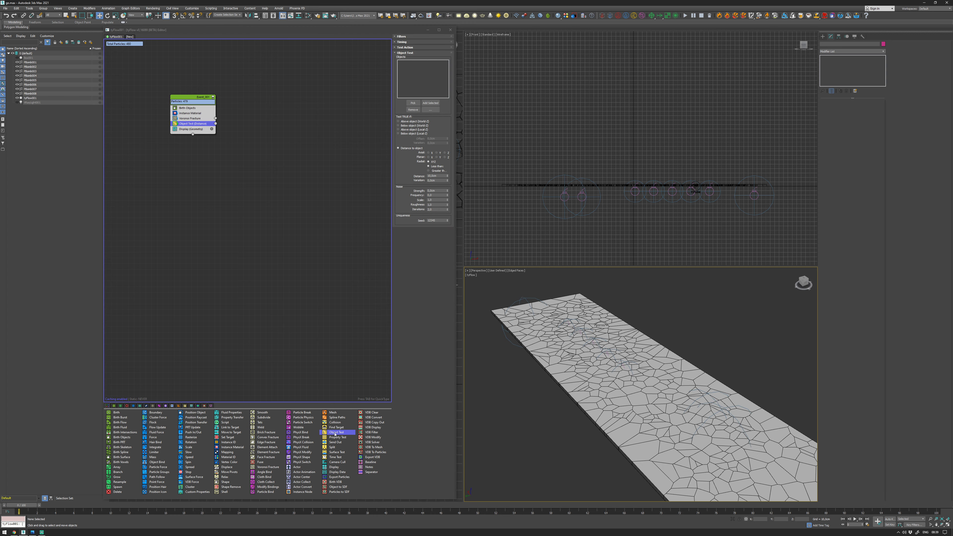
drag(336, 435, 194, 128)
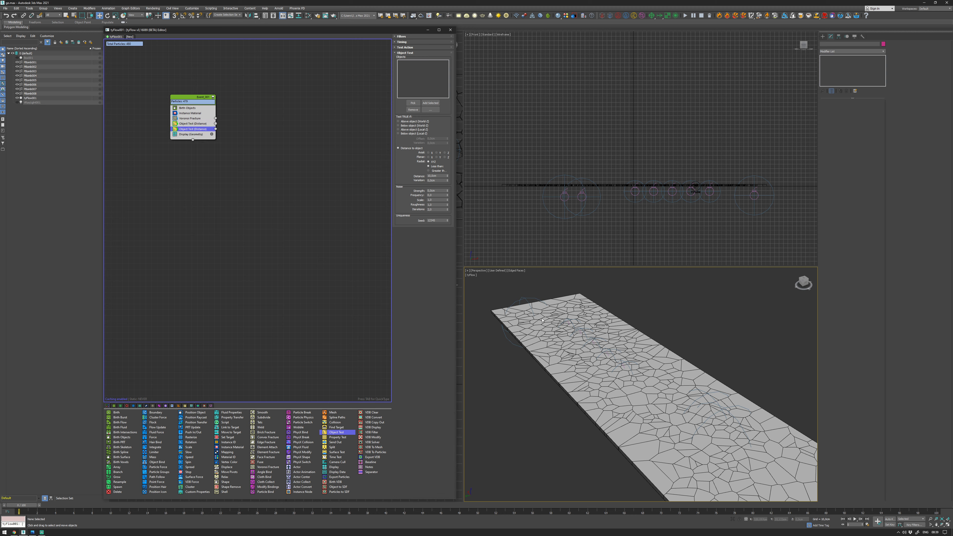
alt+middle_drag(563, 333, 632, 359)
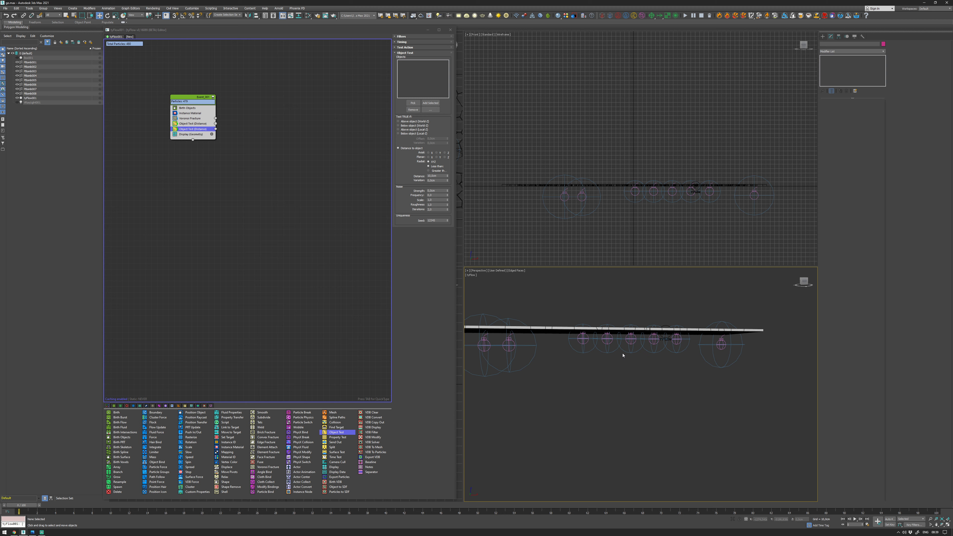
Assign PBomb001, PBomb007 and PBomb008 to the first test, PBomb002–PBomb006 to the second.
click(198, 124)
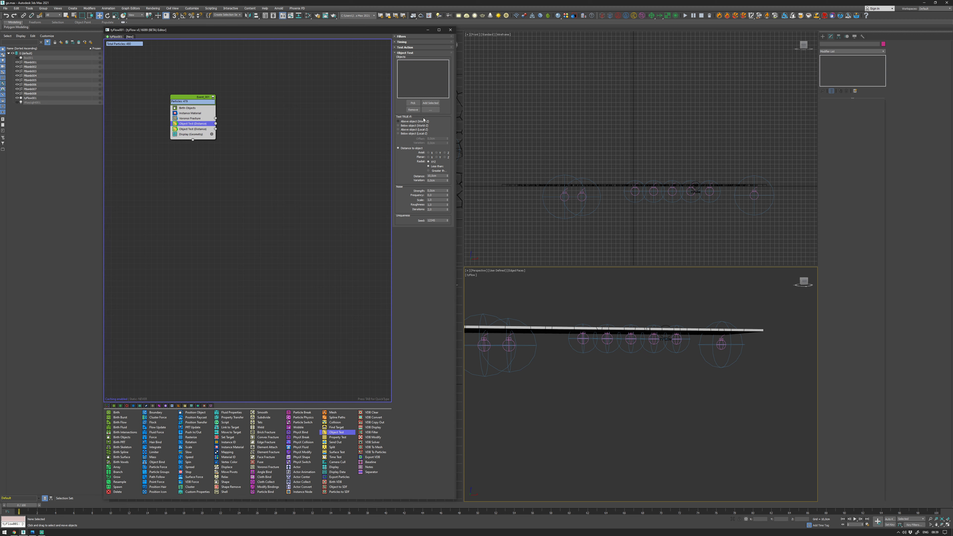
click(412, 103)
click(723, 353)
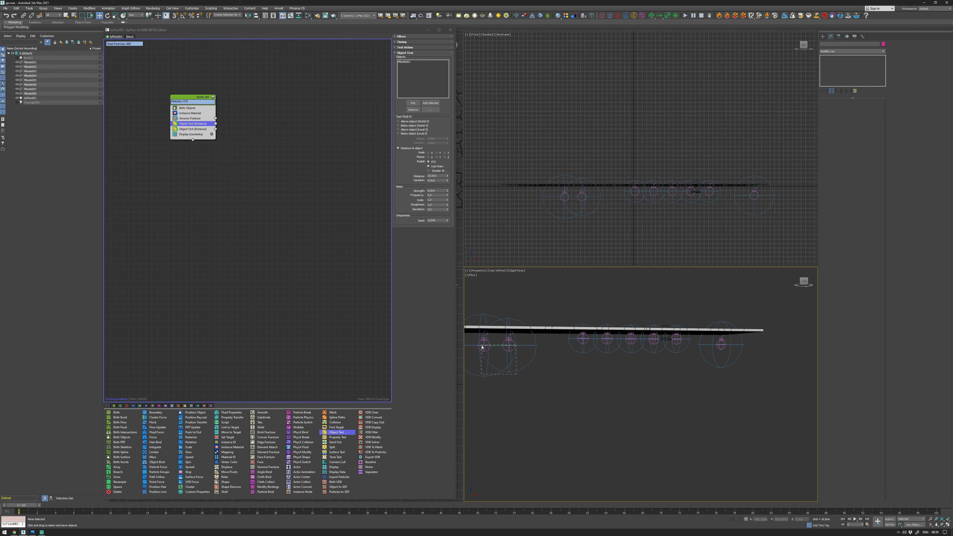
drag(483, 347, 481, 341)
click(431, 102)
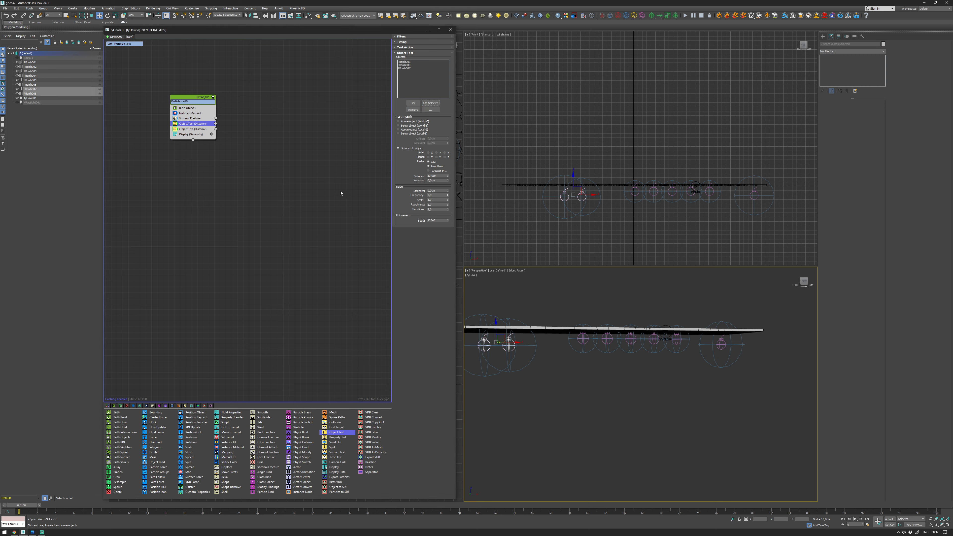
click(196, 129)
drag(687, 367, 584, 345)
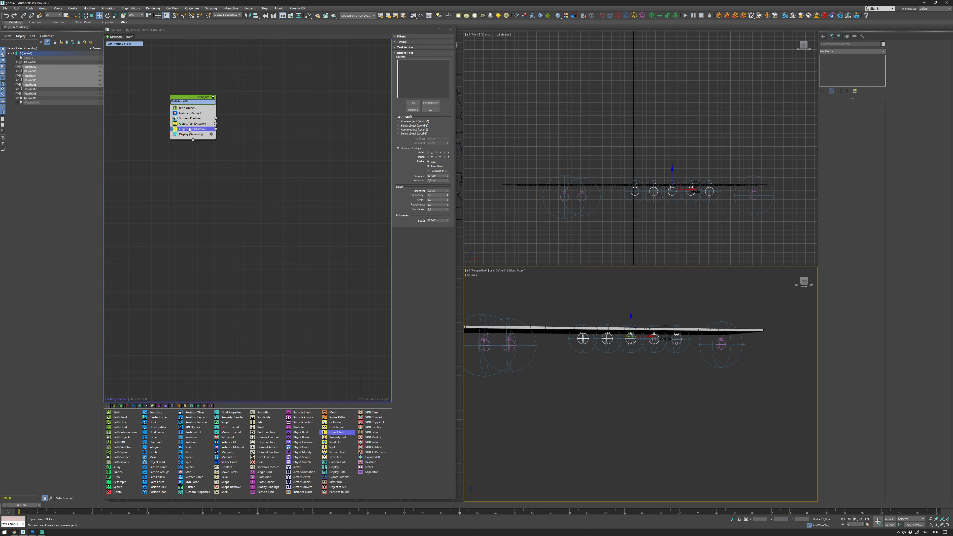
click(430, 103)
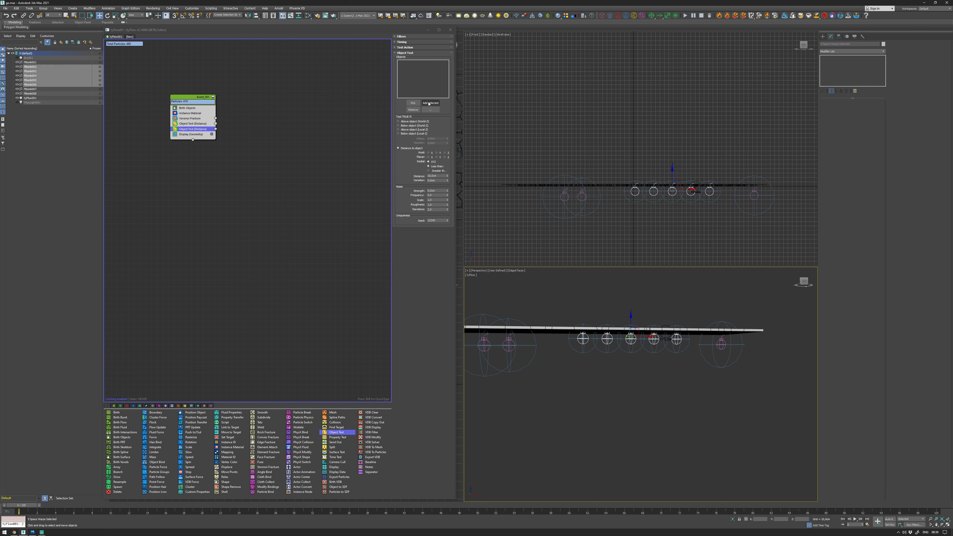
Check that both distance tests use a 10,0cm distance.
click(196, 125)
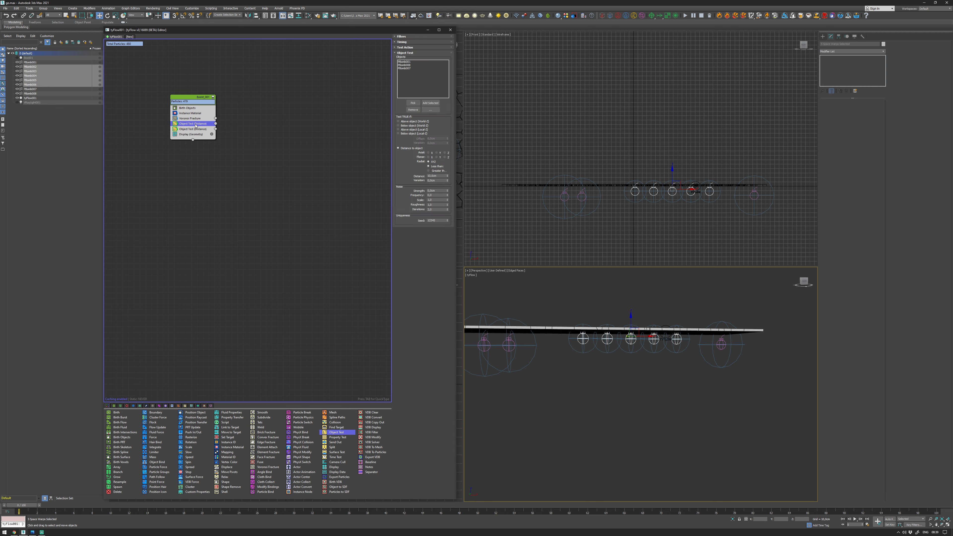
double_click(439, 176)
click(193, 129)
double_click(441, 176)
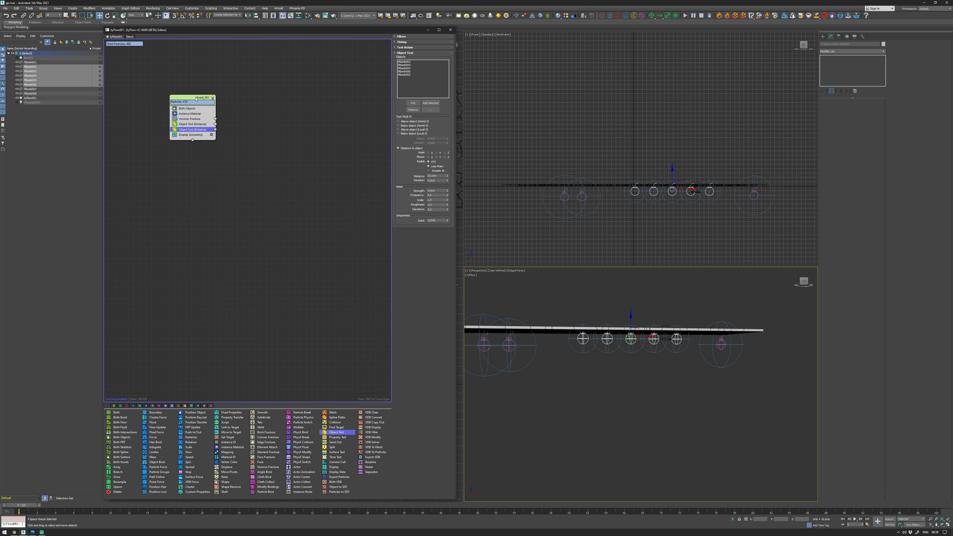
Copy Event_001 and paste a duplicate onto the empty canvas.
drag(198, 97, 179, 106)
right_click(167, 111)
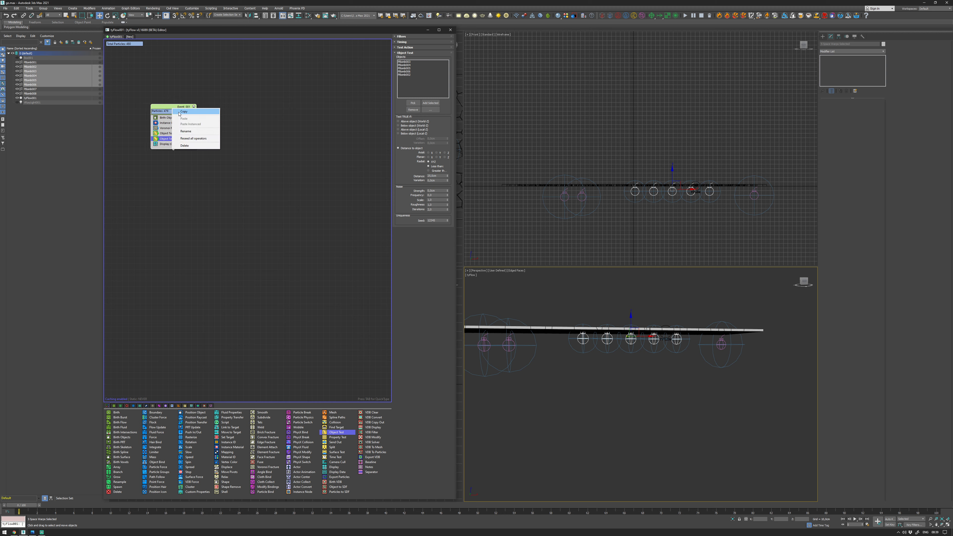
click(270, 105)
alt+middle_drag(495, 308, 469, 323)
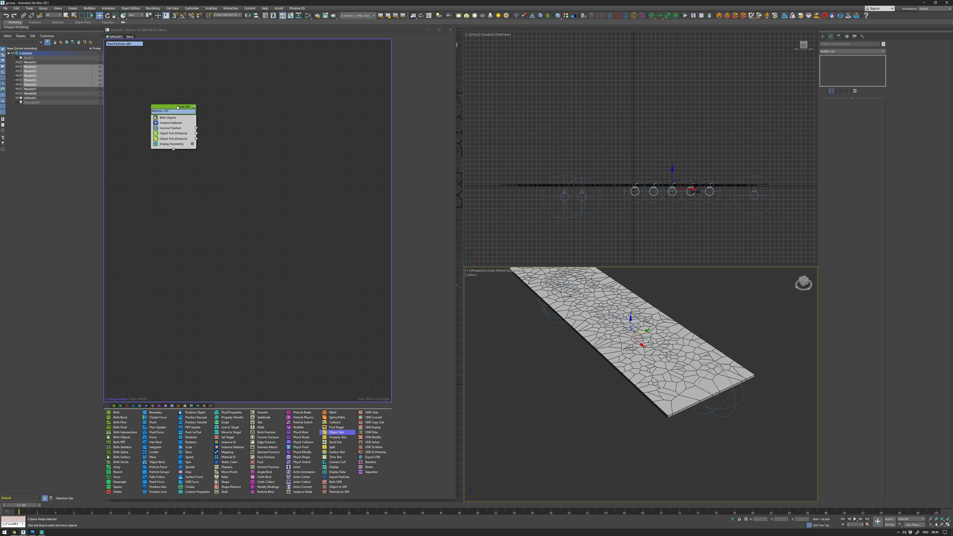
right_click(178, 107)
click(190, 109)
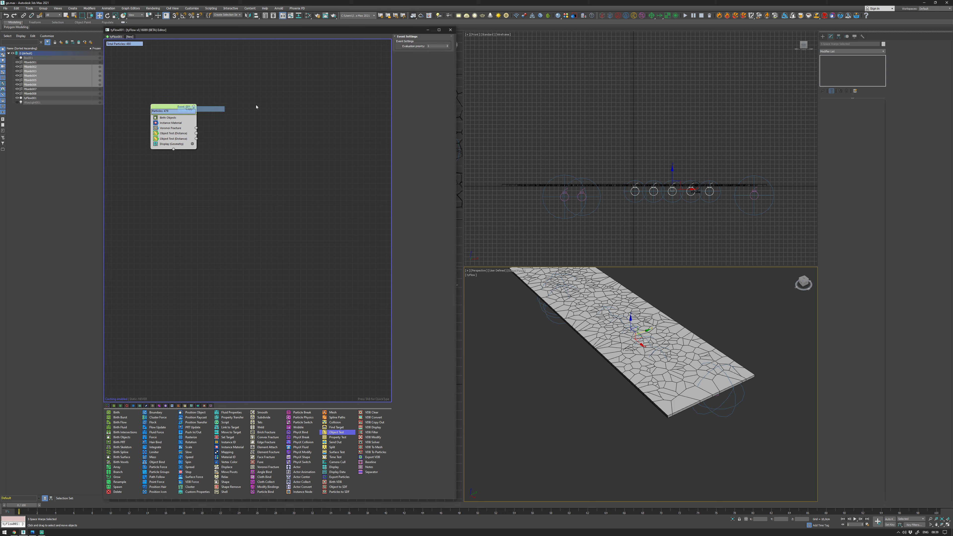
right_click(274, 93)
click(291, 98)
click(291, 98)
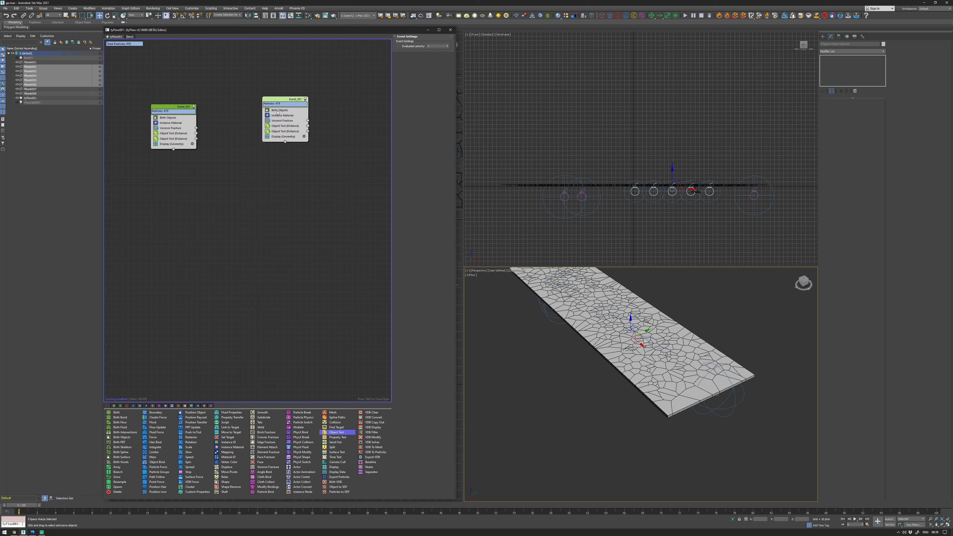
Delete Birth Objects, Instance Material, Voronoi Fracture and both distance tests from the copy.
click(278, 110)
key(Delete)
click(283, 111)
key(Delete)
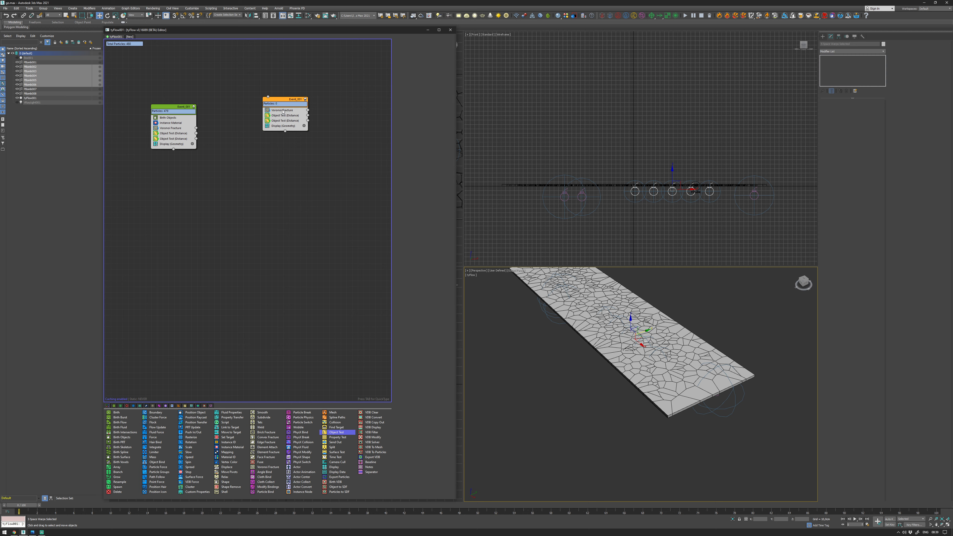
drag(283, 111, 262, 116)
click(256, 116)
key(Delete)
click(262, 116)
key(Delete)
click(262, 116)
key(Delete)
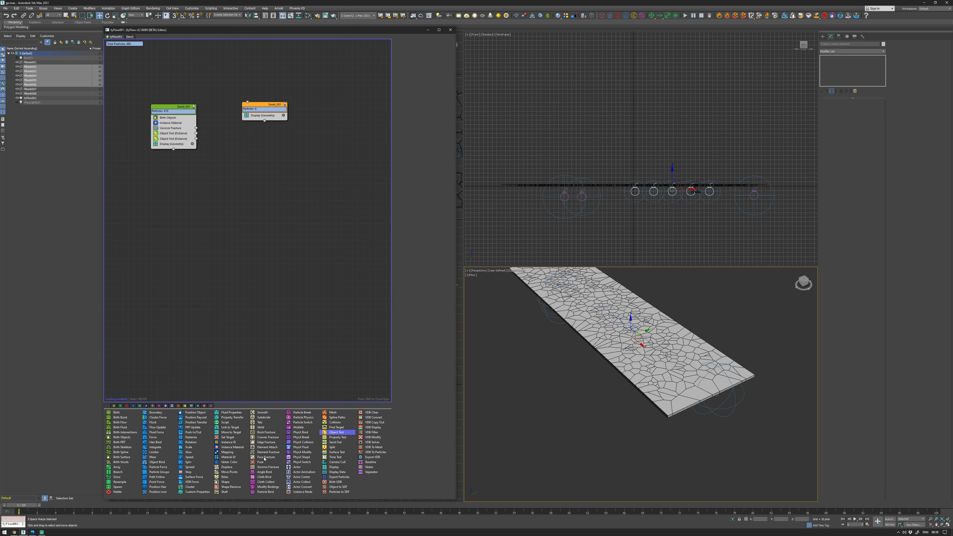
Add Edge Fracture to the second event and wire both distance tests' outputs into it.
drag(265, 442, 271, 123)
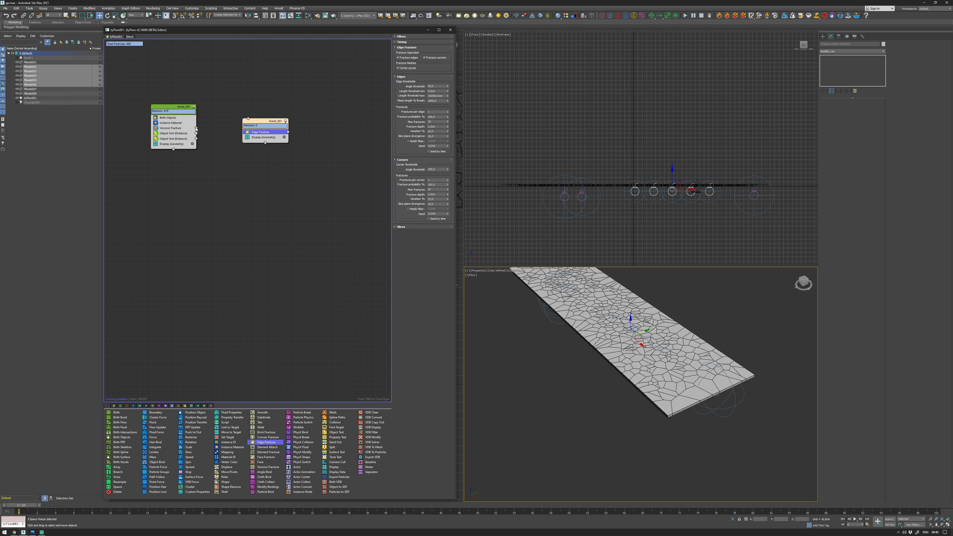
drag(196, 133, 248, 118)
drag(196, 139, 262, 131)
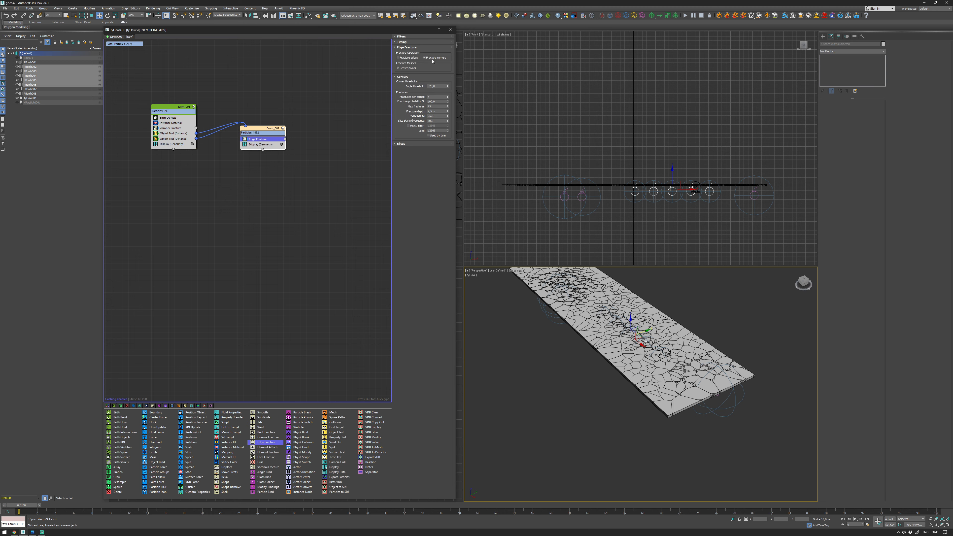
scroll(578, 349, up, 10)
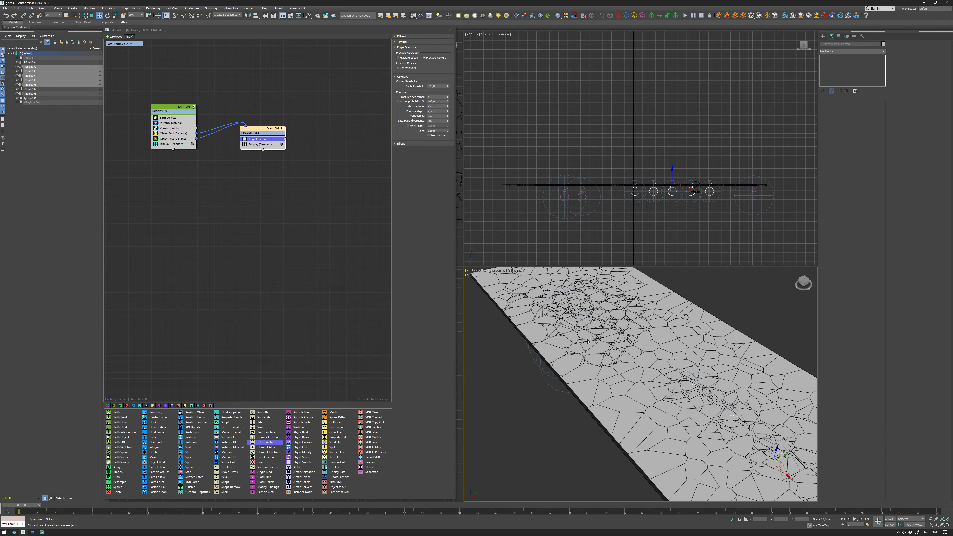
scroll(577, 349, down, 8)
alt+middle_drag(578, 349, 583, 313)
scroll(600, 336, down, 3)
scroll(660, 347, up, 3)
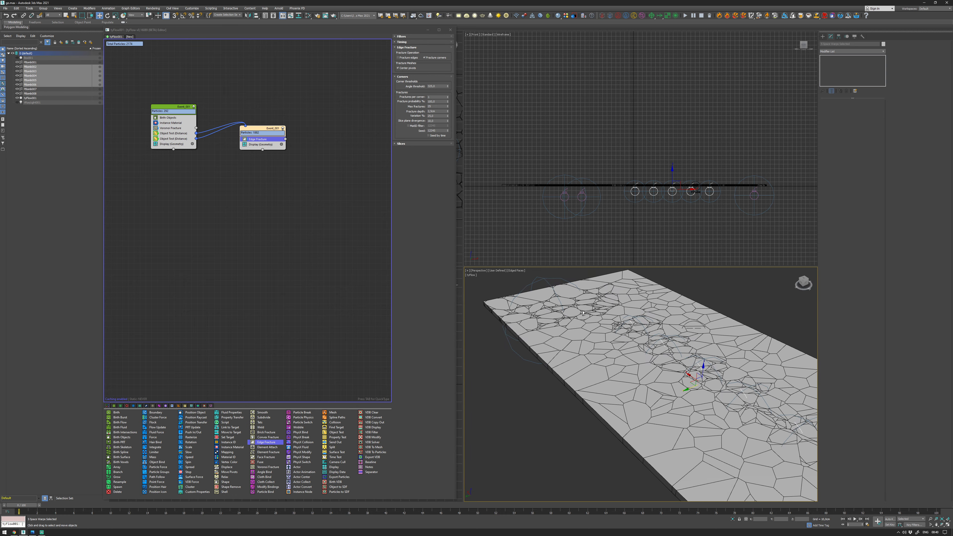
Set Edge Fracture to 20 max fractures and 2,0cm fracture depth.
double_click(436, 107)
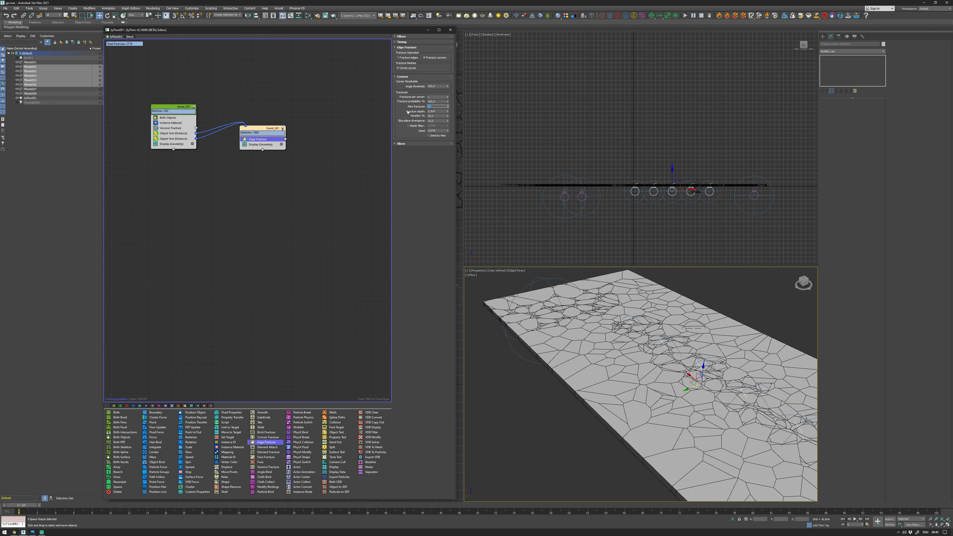
double_click(438, 111)
text(2,0)
key(Return)
alt+middle_drag(548, 296, 557, 322)
drag(276, 135, 268, 133)
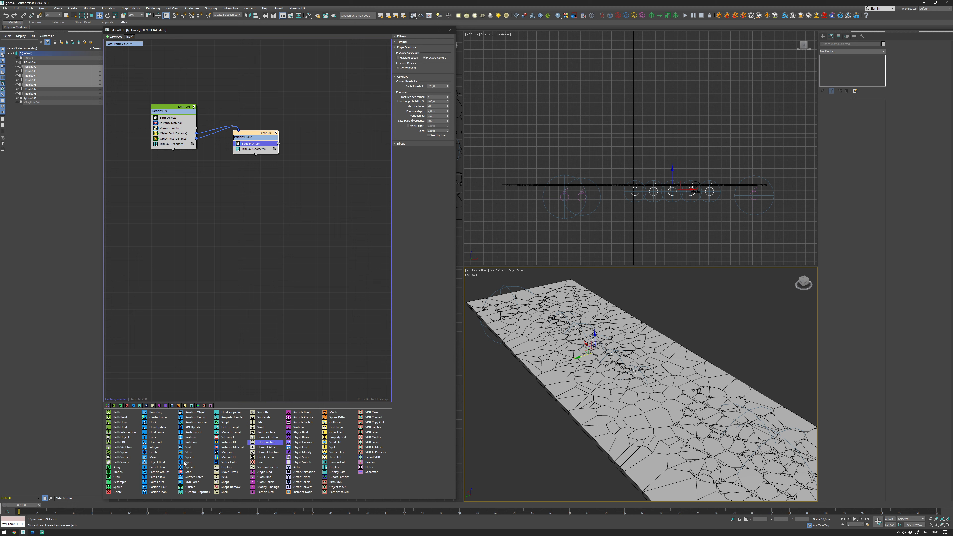
Create Event_003 with a Display operator and route Edge Fracture's output into it.
shift+drag(258, 149, 342, 176)
drag(262, 137, 259, 134)
drag(336, 168, 327, 163)
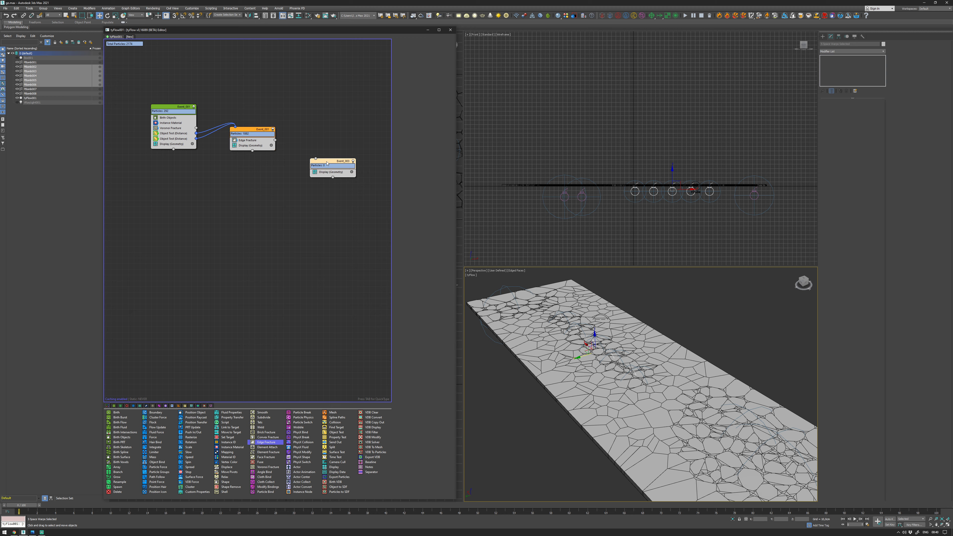
drag(275, 141, 316, 160)
drag(330, 162, 325, 168)
Place a Voronoi Fracture operator above Display in Event_003.
drag(265, 468, 273, 400)
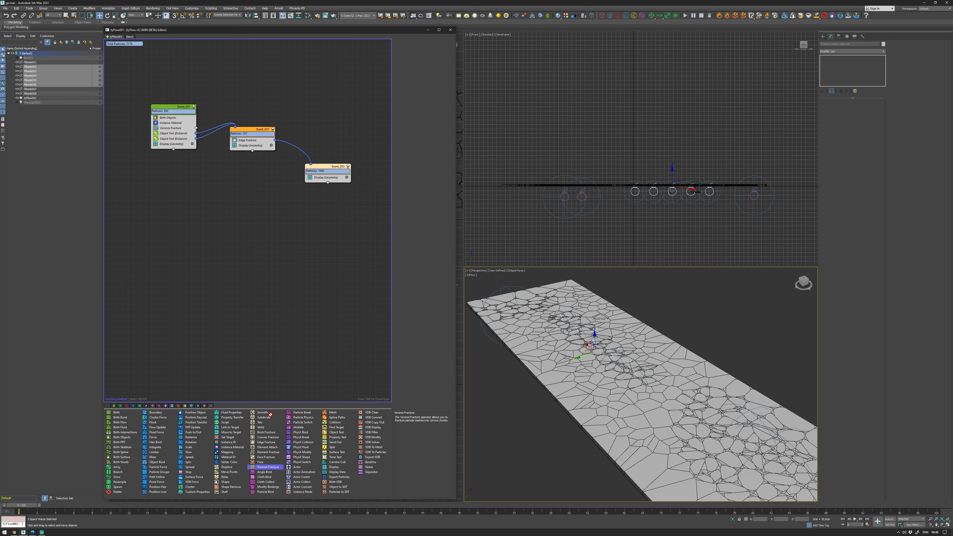
drag(314, 189, 320, 178)
scroll(578, 319, up, 6)
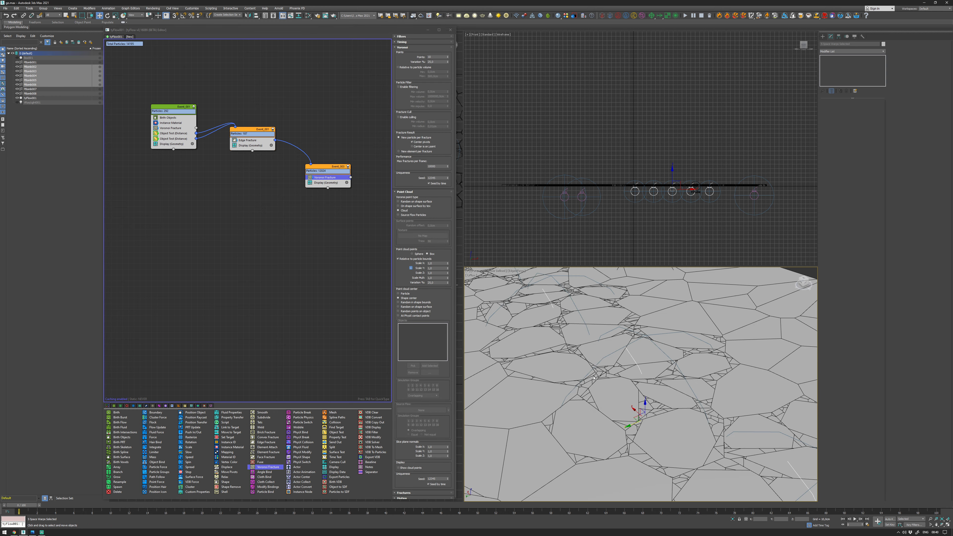
scroll(594, 378, down, 6)
mouse_move(580, 357)
middle_down()
mouse_move(597, 371)
mouse_move(591, 359)
middle_up()
drag(248, 148, 249, 146)
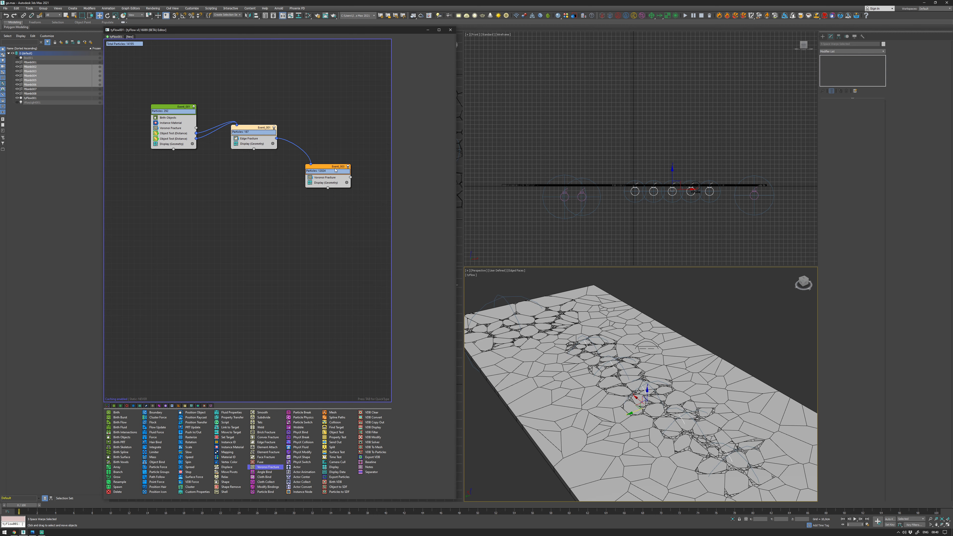
drag(335, 170, 333, 150)
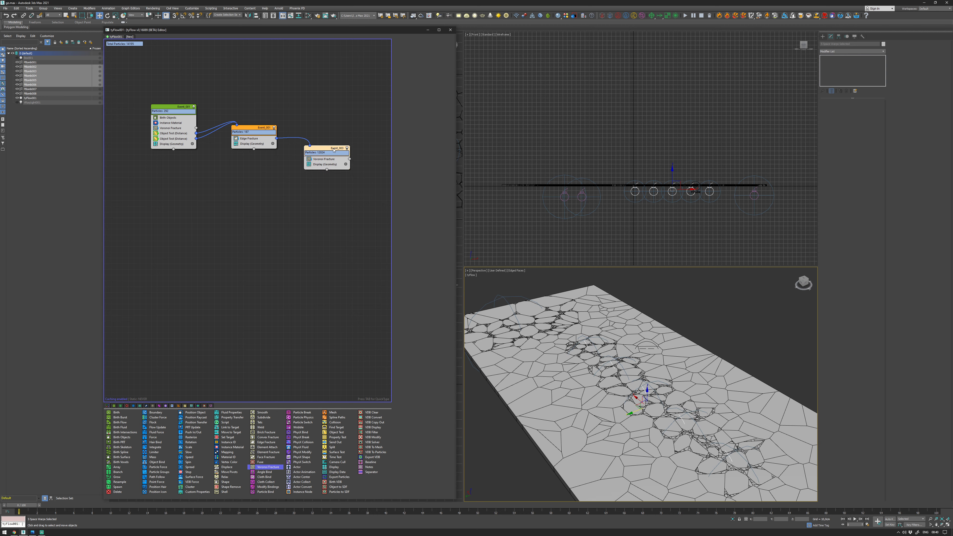
Create Event_004 from the first event's Display and send all first-event particles to it.
click(175, 144)
drag(176, 145, 237, 226)
drag(174, 150, 236, 225)
click(173, 149)
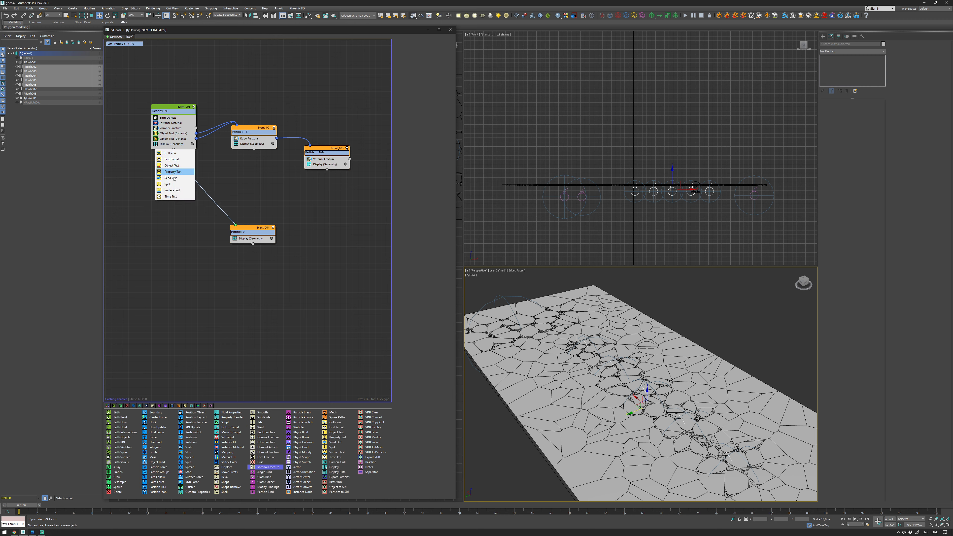
click(230, 190)
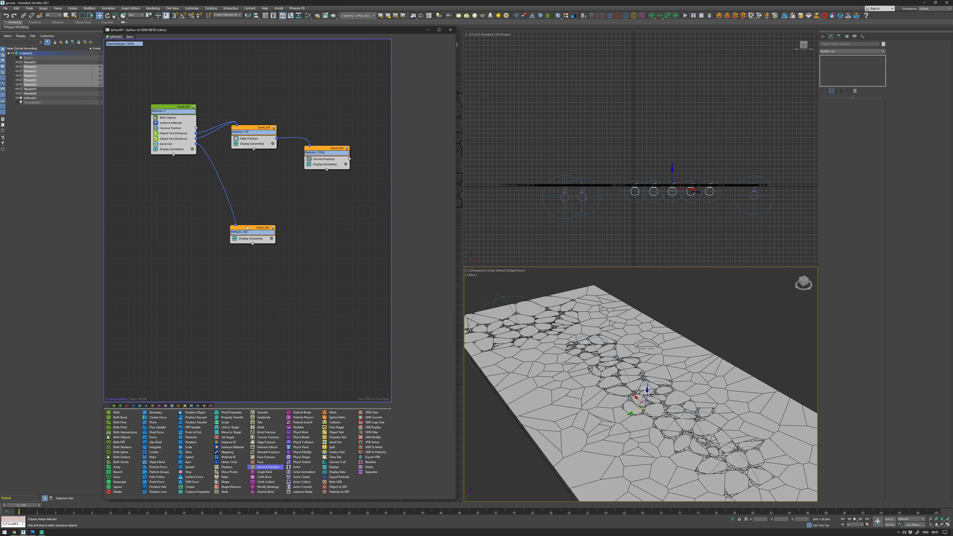
drag(247, 228, 249, 230)
drag(254, 162, 232, 228)
click(254, 177)
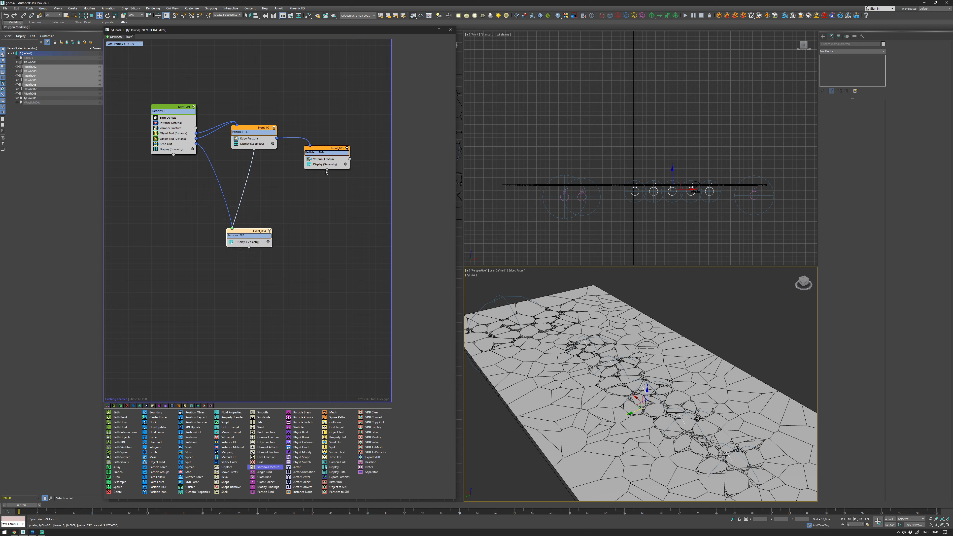
Wire the third event into Event_004 and add a Convex Hull PhysX Shape operator there.
drag(327, 170, 261, 218)
click(325, 201)
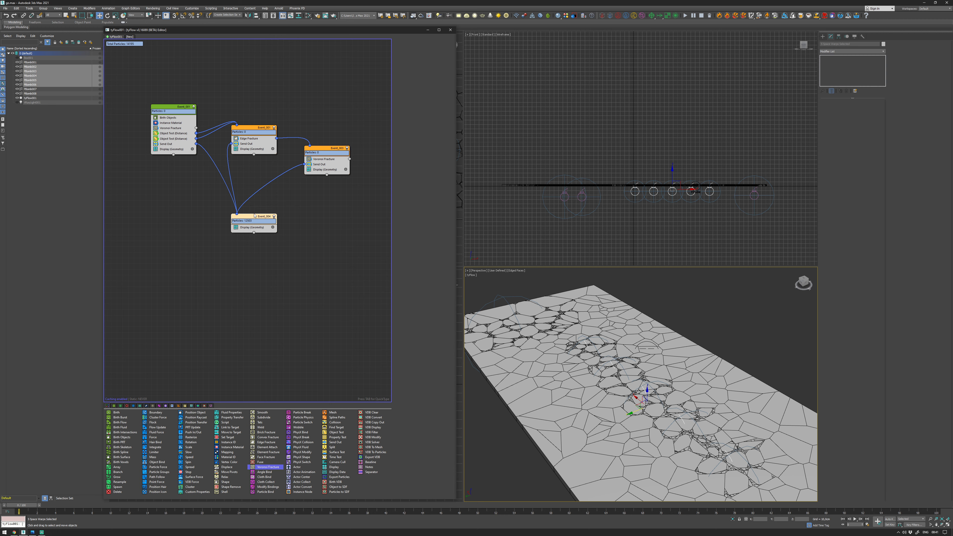
drag(254, 215, 244, 227)
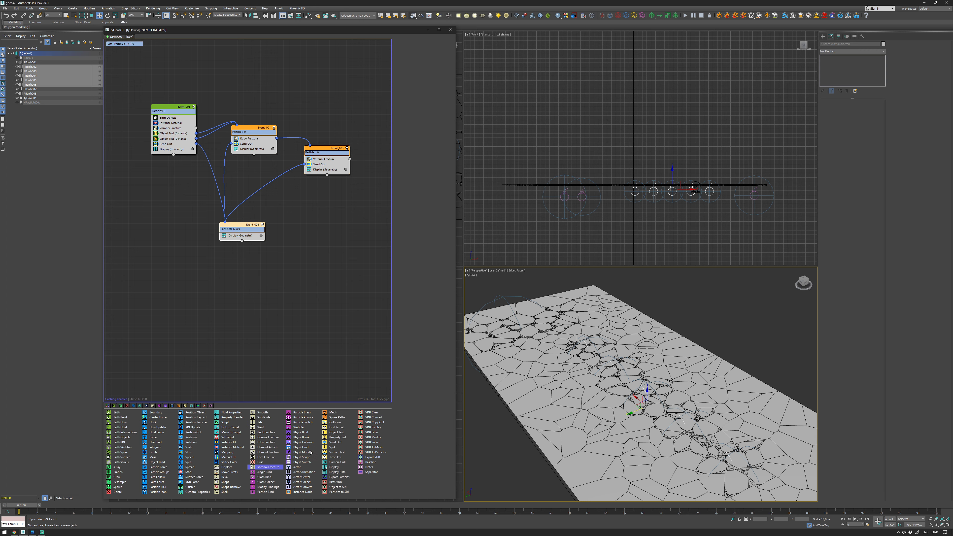
drag(302, 457, 254, 223)
Select tyFlow001 in the Scene Explorer to show its PhysX world and ground collider settings.
alt+middle_drag(553, 342, 604, 282)
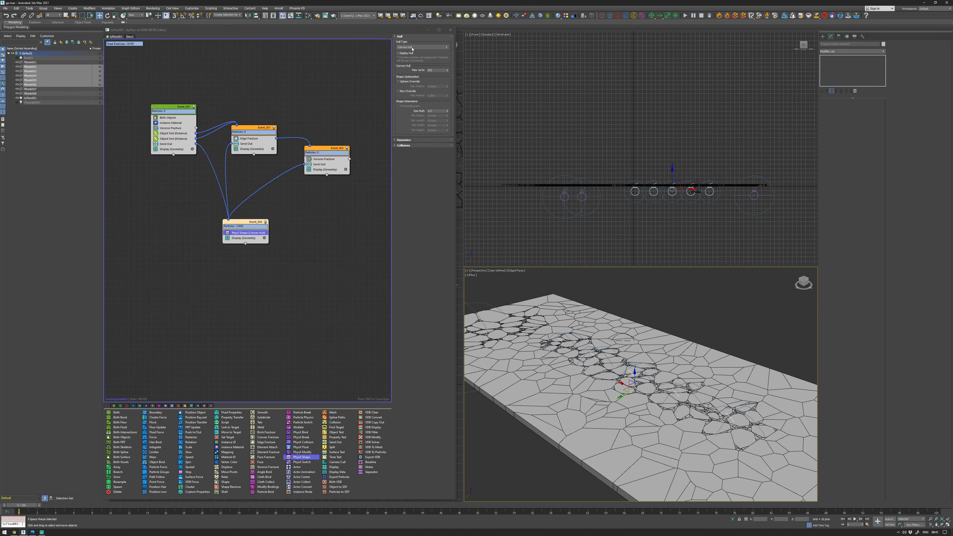
middle_drag(271, 263, 266, 253)
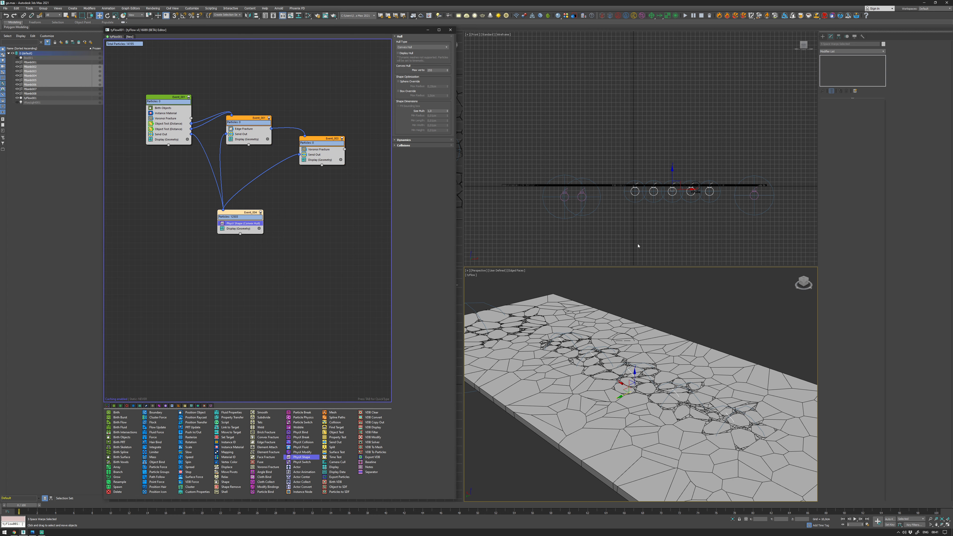
click(696, 191)
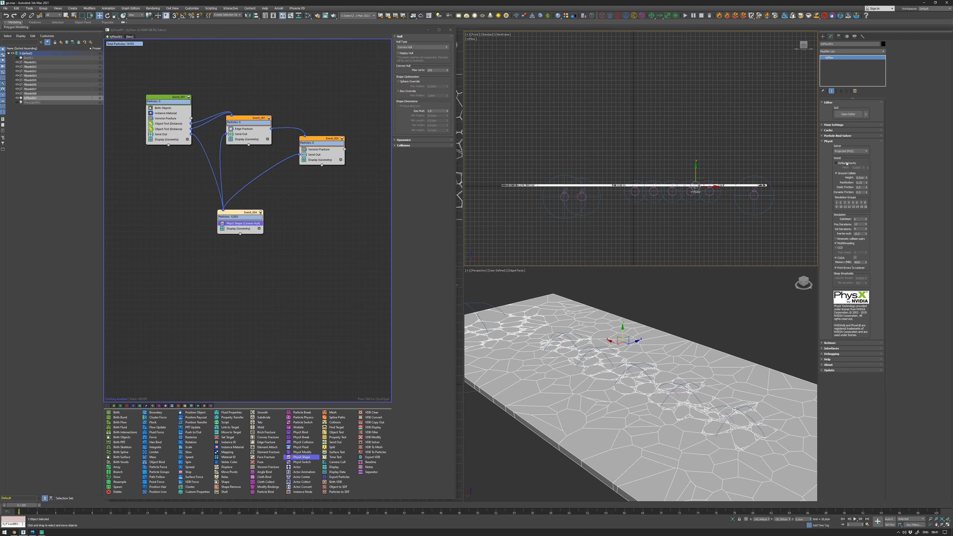
alt+middle_drag(780, 293, 713, 360)
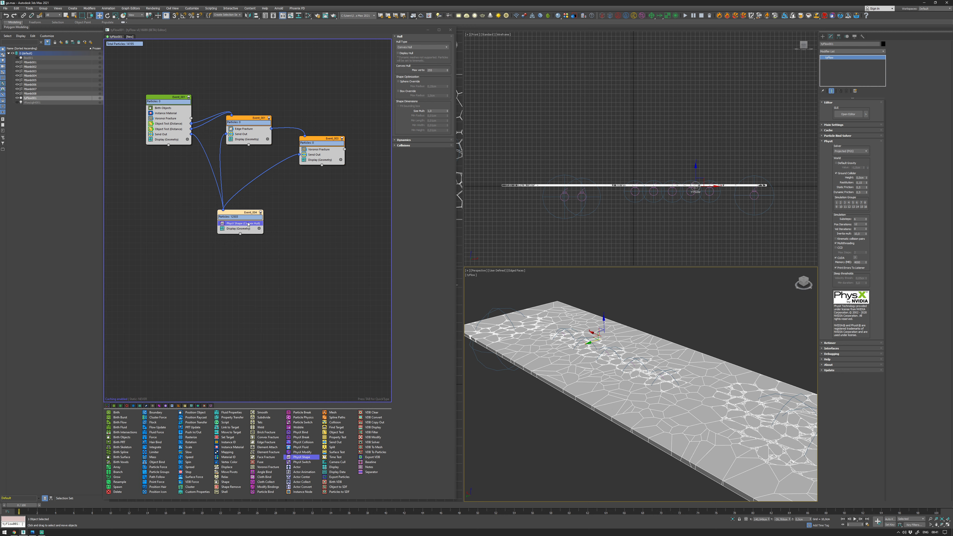
drag(251, 214, 248, 214)
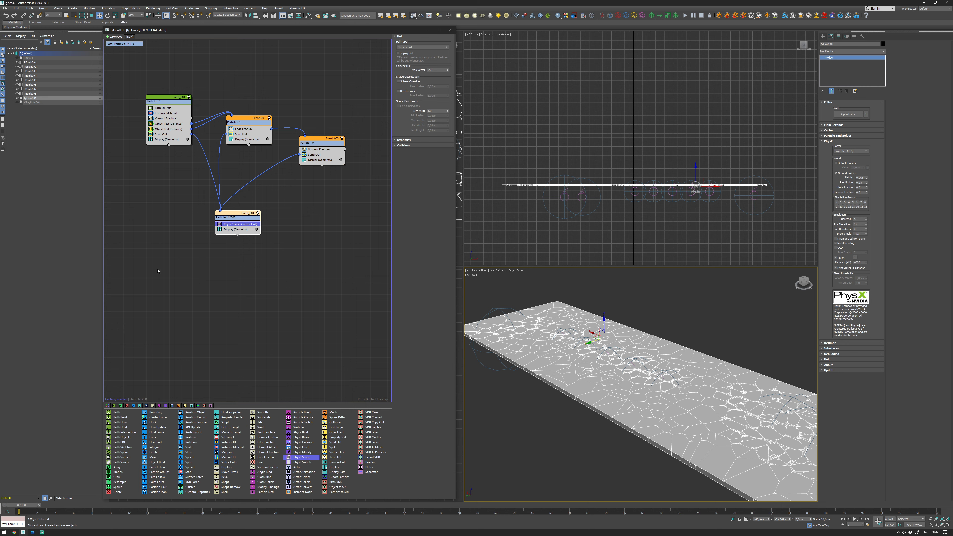
Copy both Object Test (Distance) operators from Event_001 into Event_004.
click(171, 125)
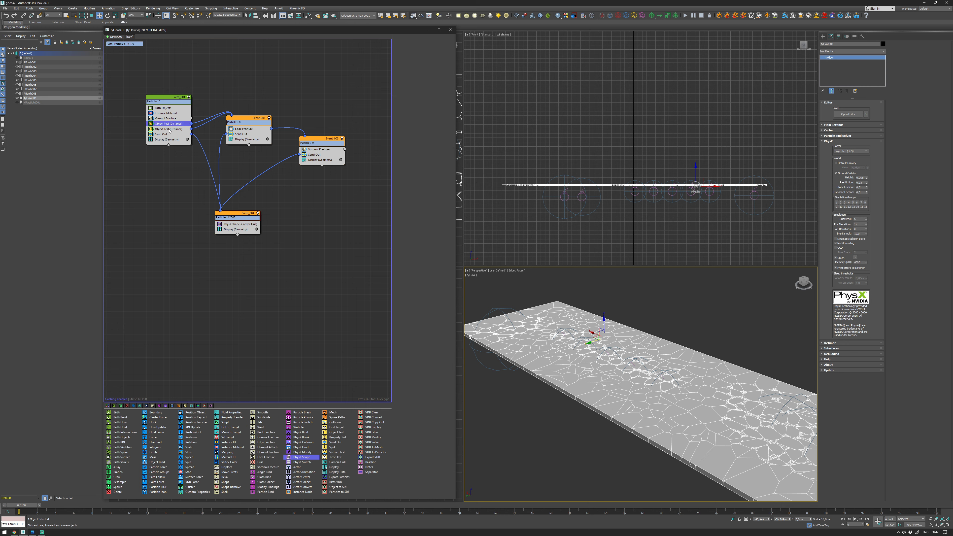
ctrl+click(172, 129)
drag(172, 129, 232, 228)
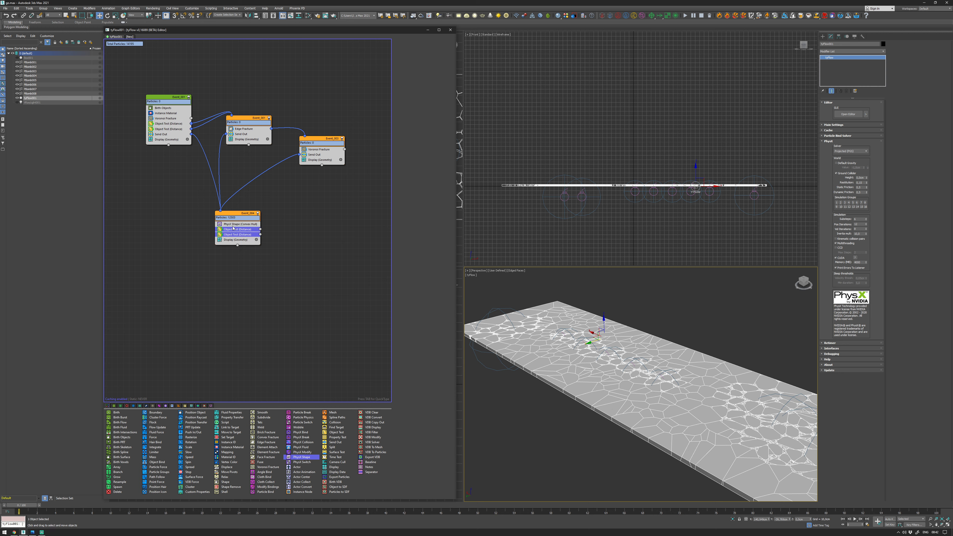
Adjust the Distance value of each copied distance test.
click(234, 229)
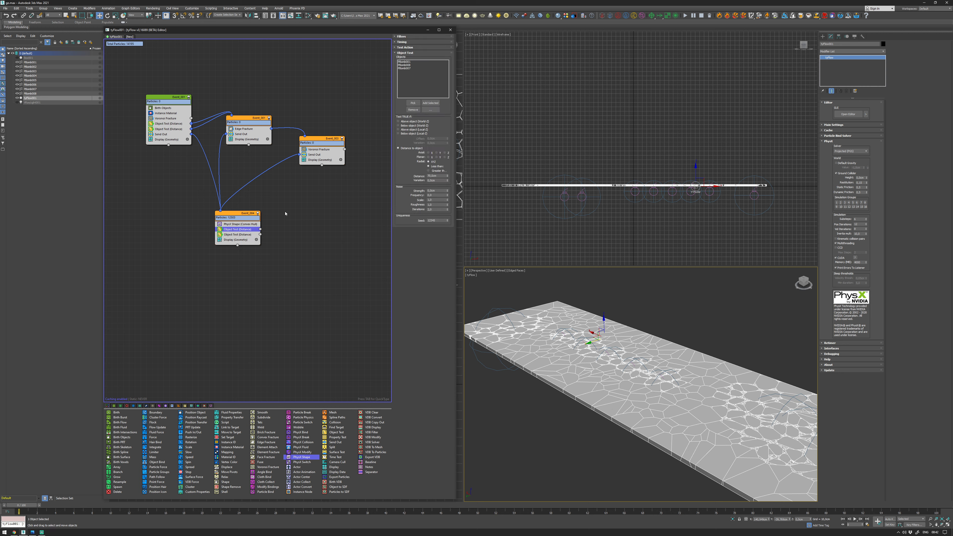
click(236, 235)
click(243, 231)
click(435, 176)
click(255, 235)
click(441, 176)
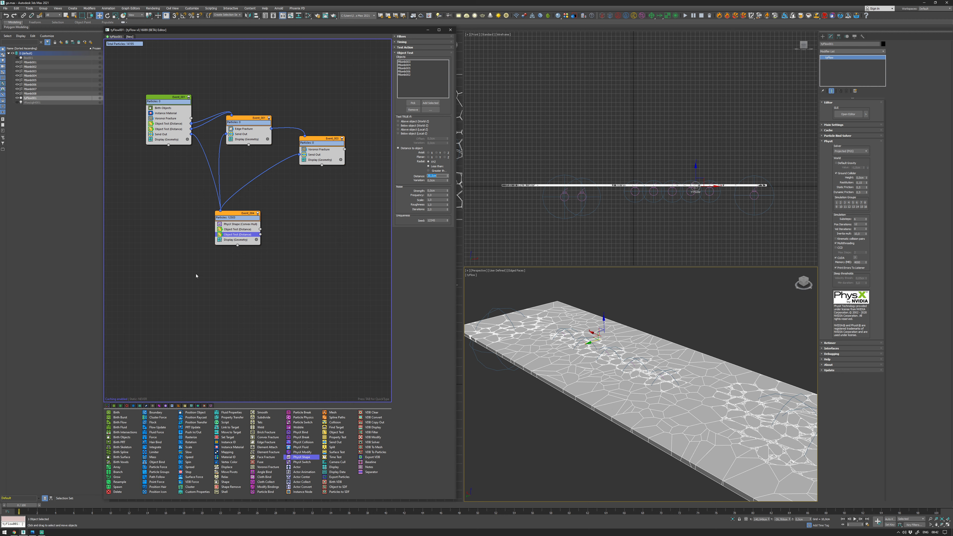
Add a PhysX Switch (deactivate) and a render Mesh operator to Event_004.
click(295, 463)
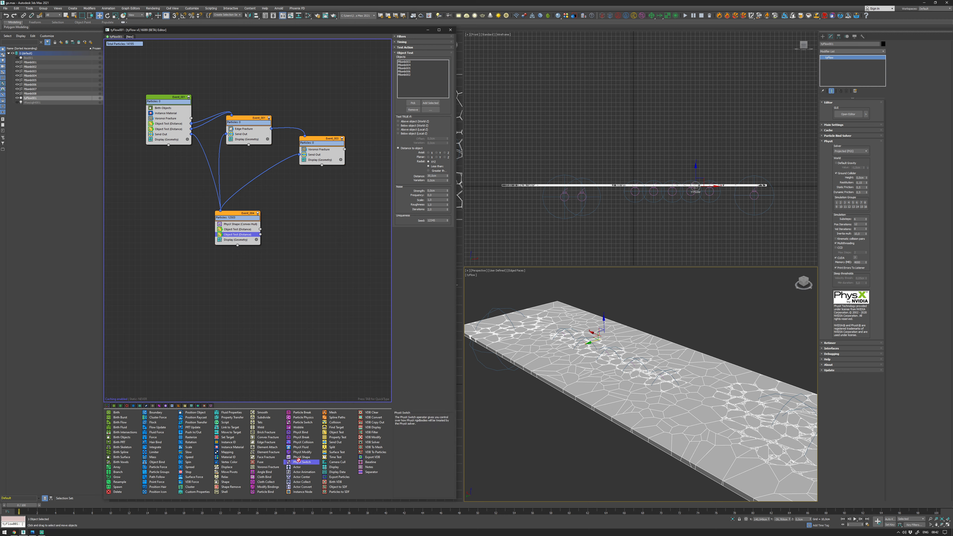
drag(233, 266, 237, 240)
drag(245, 215, 234, 235)
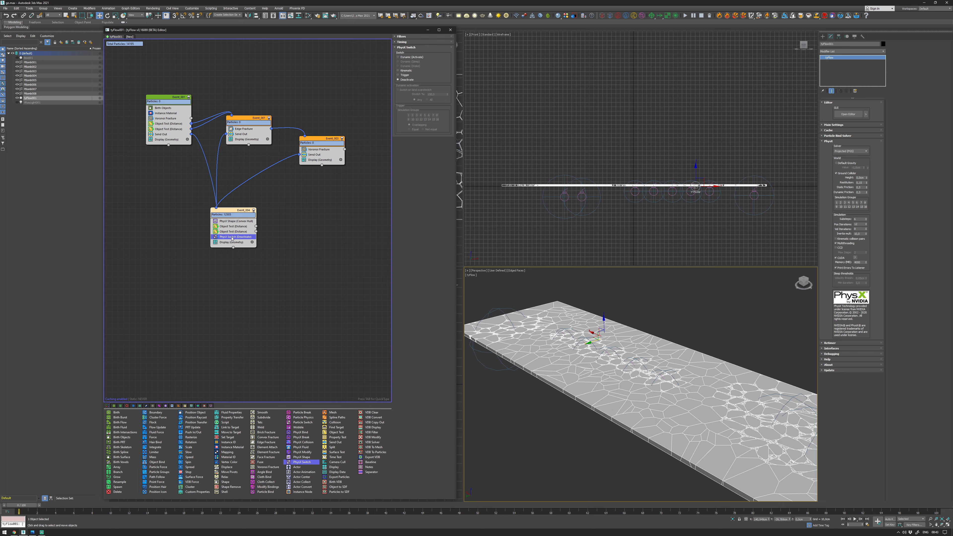
drag(237, 215, 236, 218)
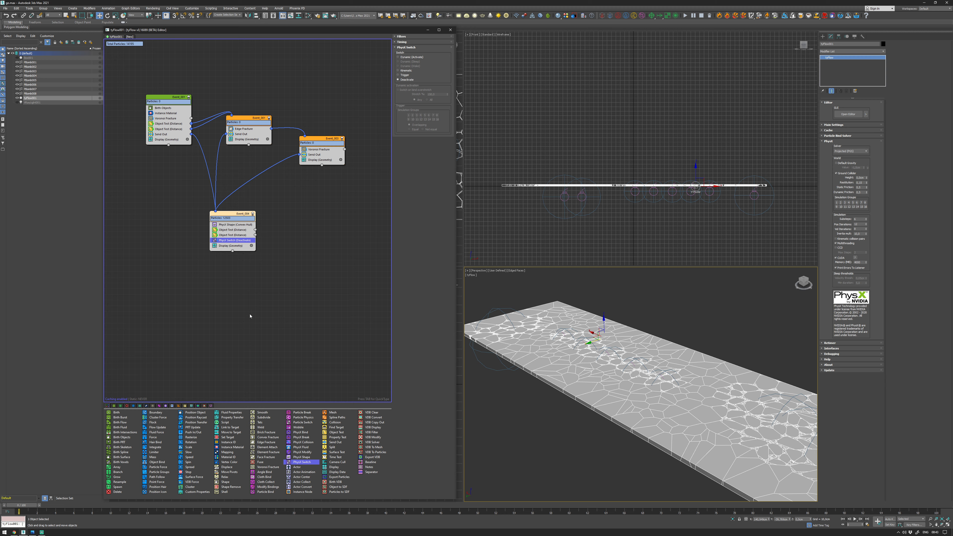
drag(332, 413, 240, 223)
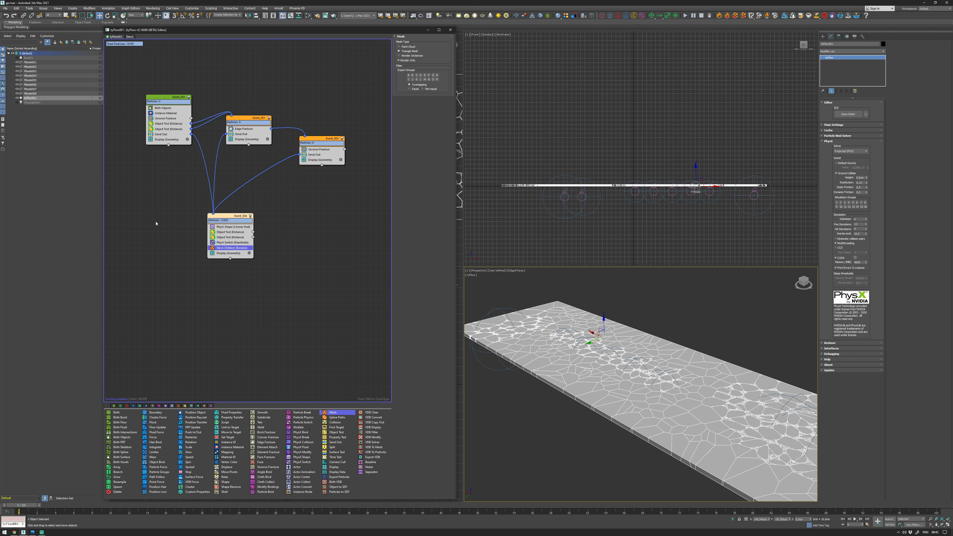
Move Display Geometry out of Event_004 into a new Event_005.
right_click(175, 210)
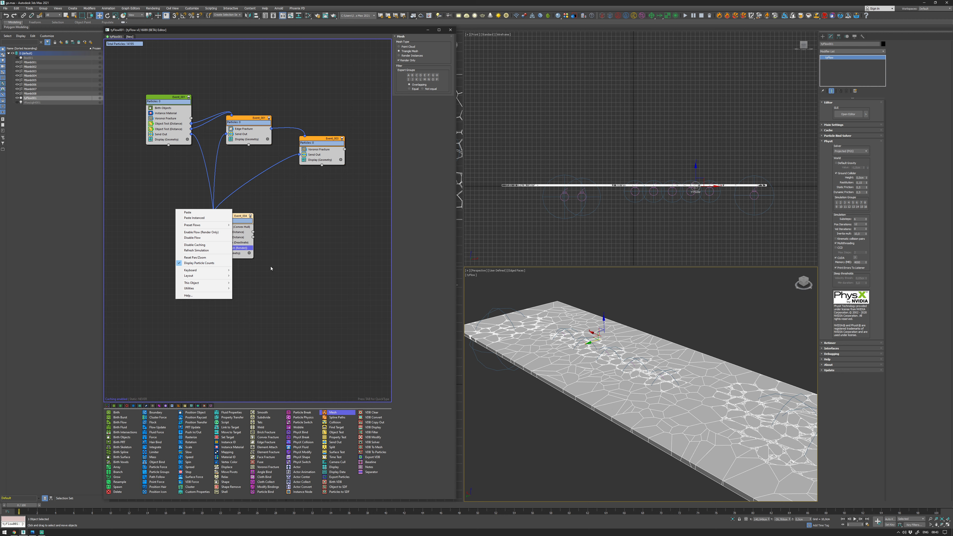
click(285, 265)
drag(217, 230, 221, 230)
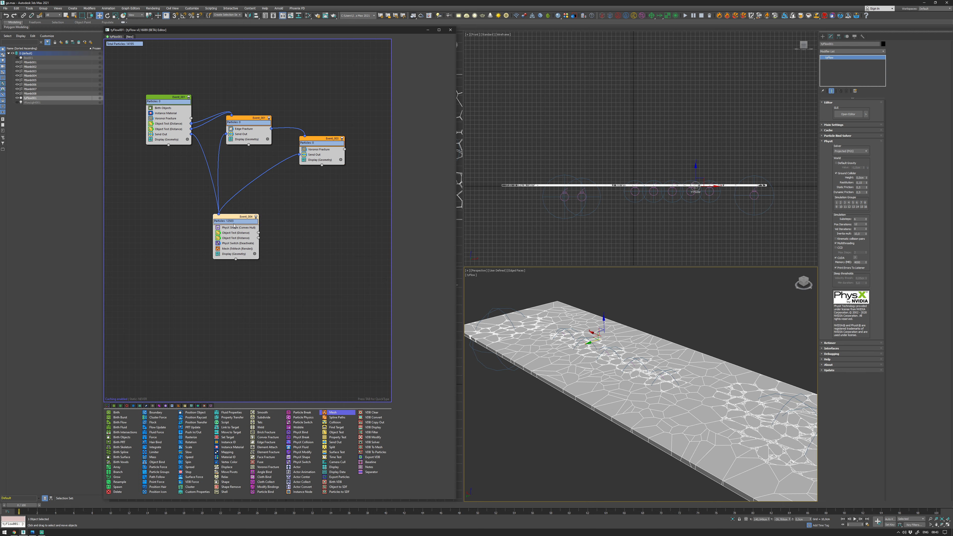
drag(240, 217, 235, 222)
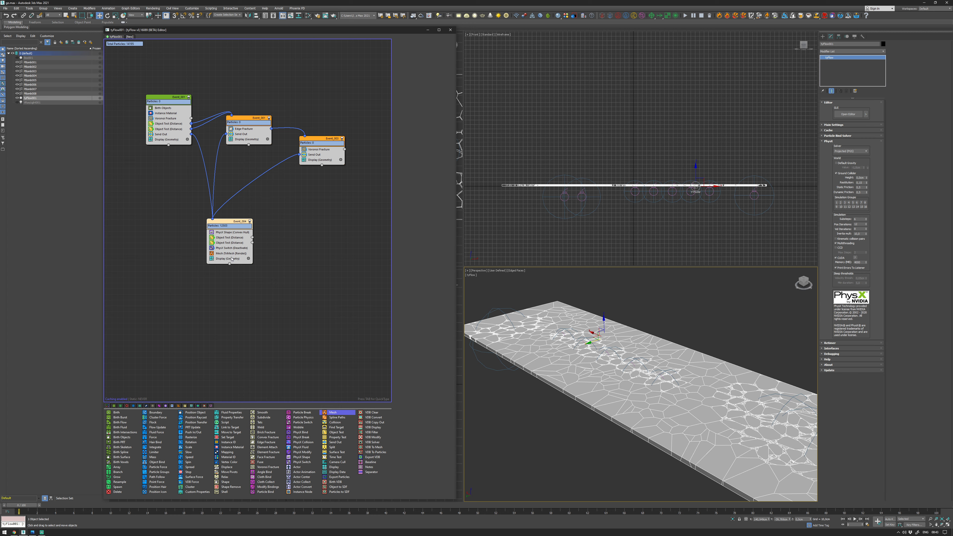
drag(233, 259, 303, 278)
Set Event_005's display colour to white and wire both distance-test outputs into it.
click(332, 284)
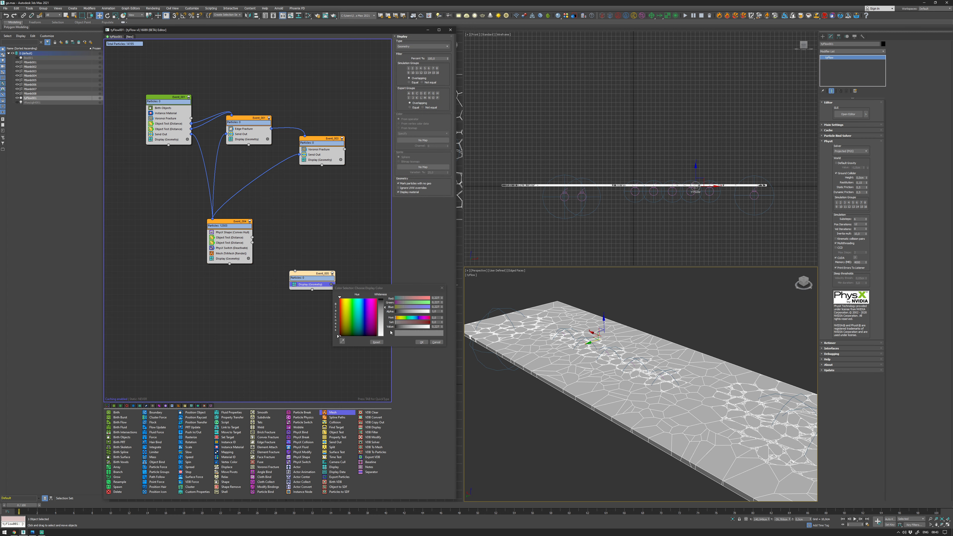
click(421, 343)
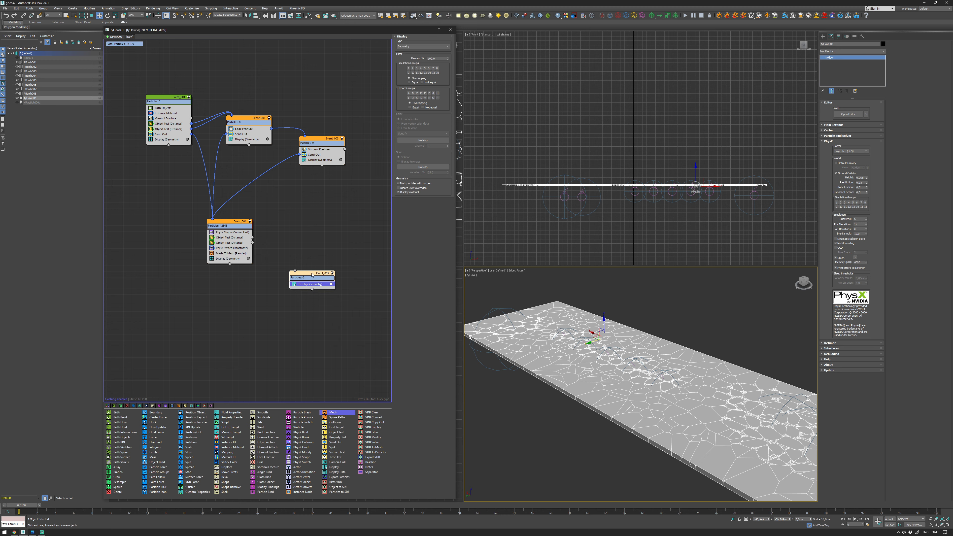
drag(252, 238, 294, 267)
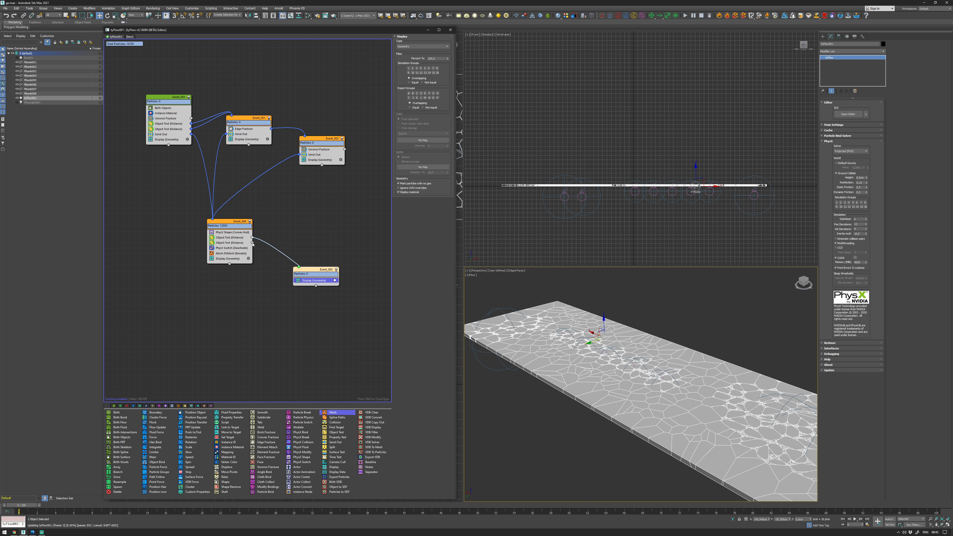
drag(253, 243, 300, 268)
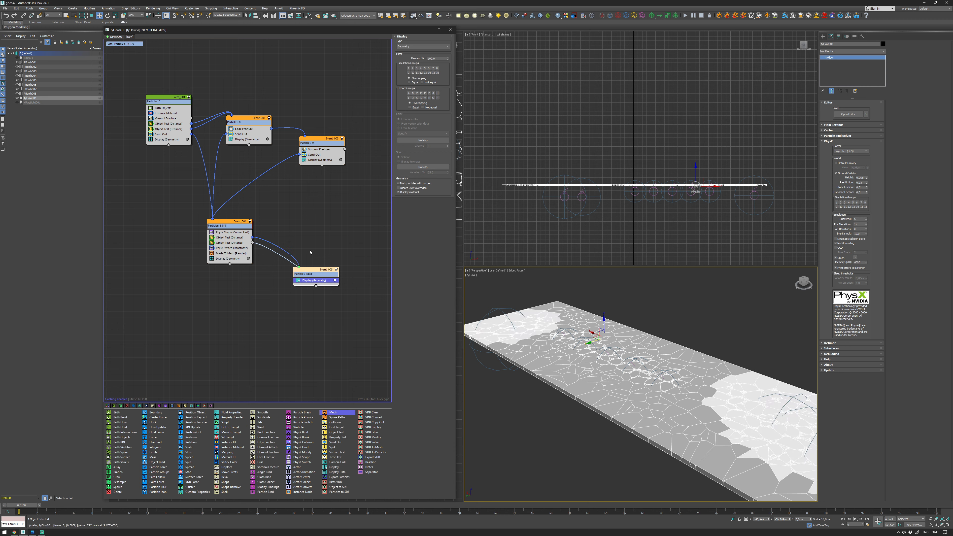
Add a PhysX Bind operator to Event_005.
alt+middle_drag(600, 357, 712, 314)
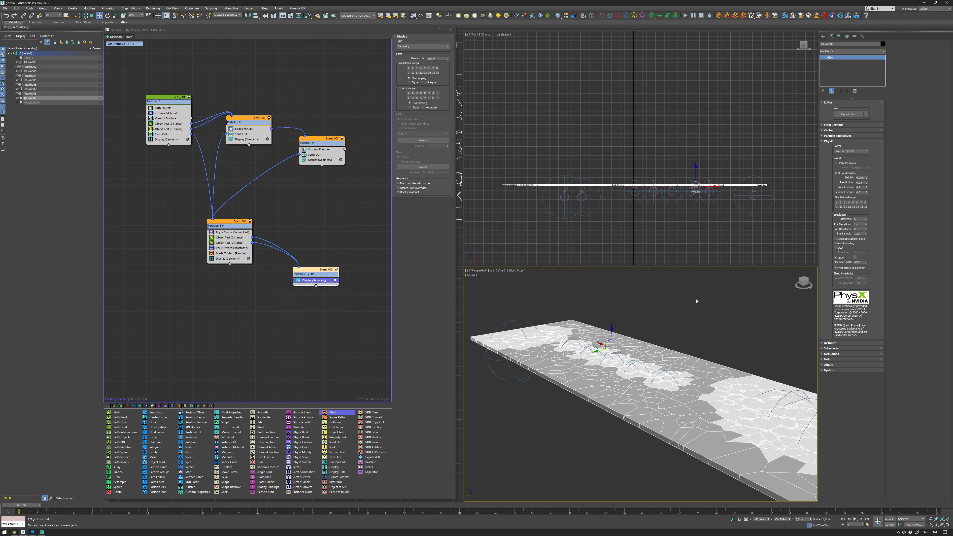
drag(314, 270, 313, 277)
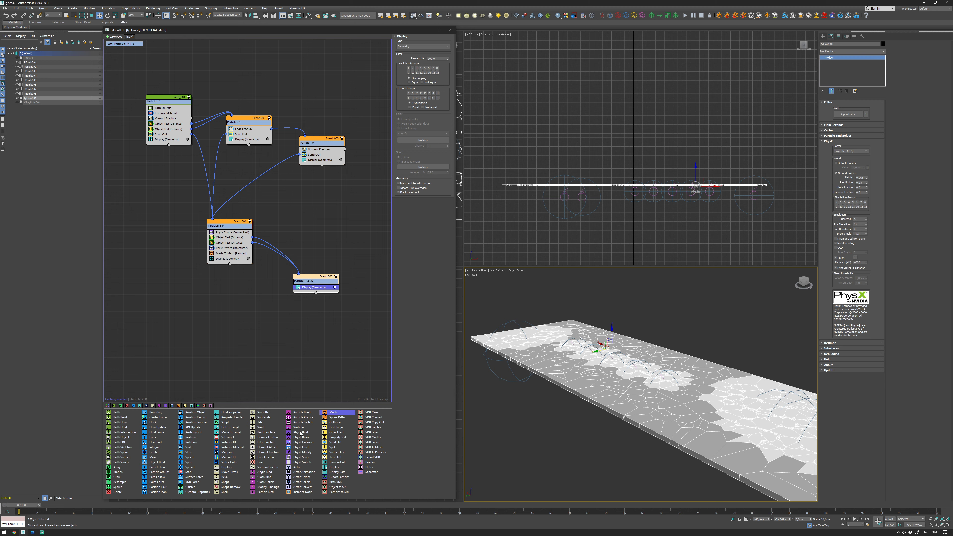
drag(300, 433, 310, 287)
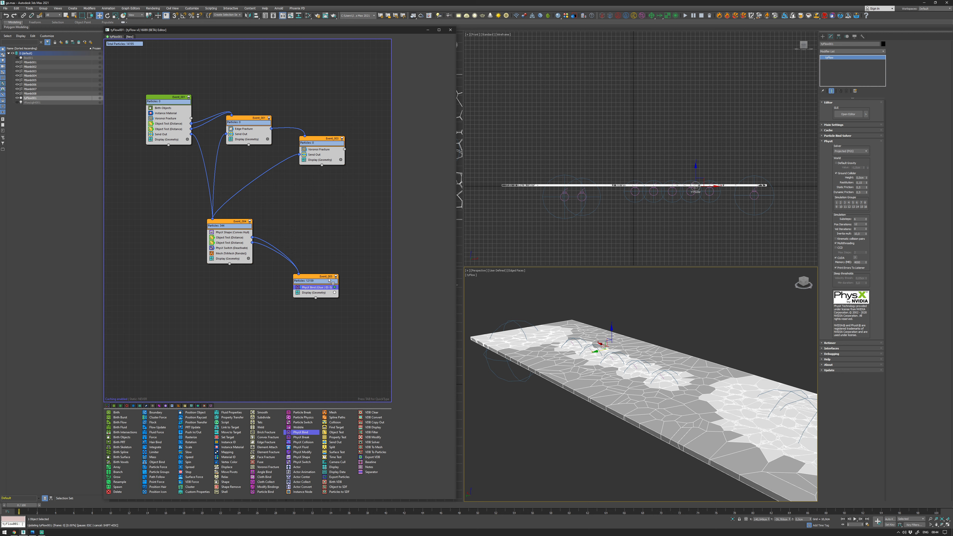
Make the PhysX Bind a Rigid (Joint) and edit its twist spring strength.
click(320, 287)
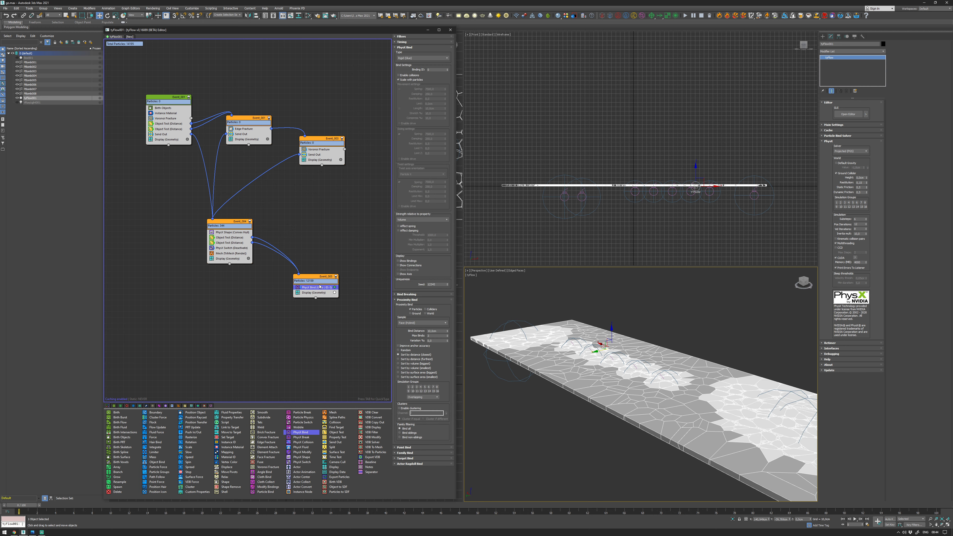
click(416, 59)
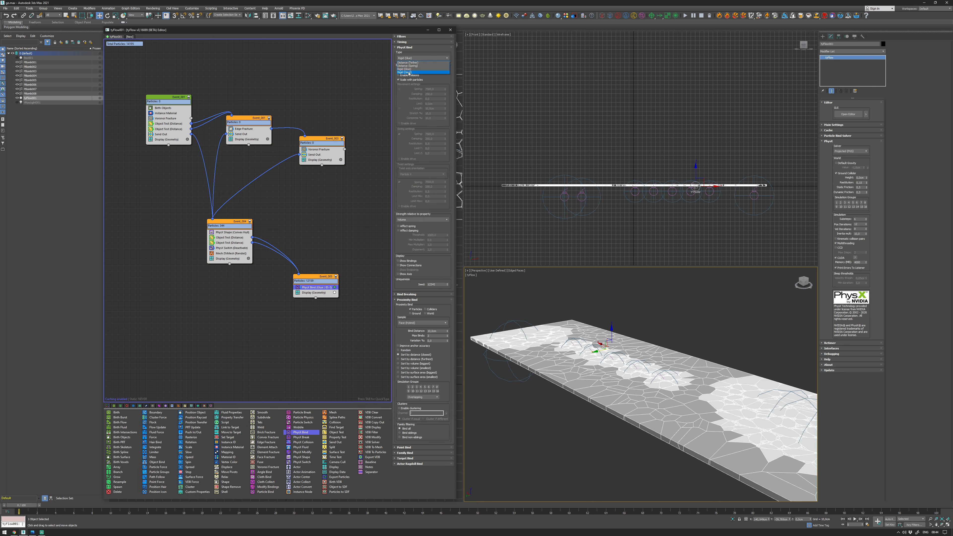
click(408, 73)
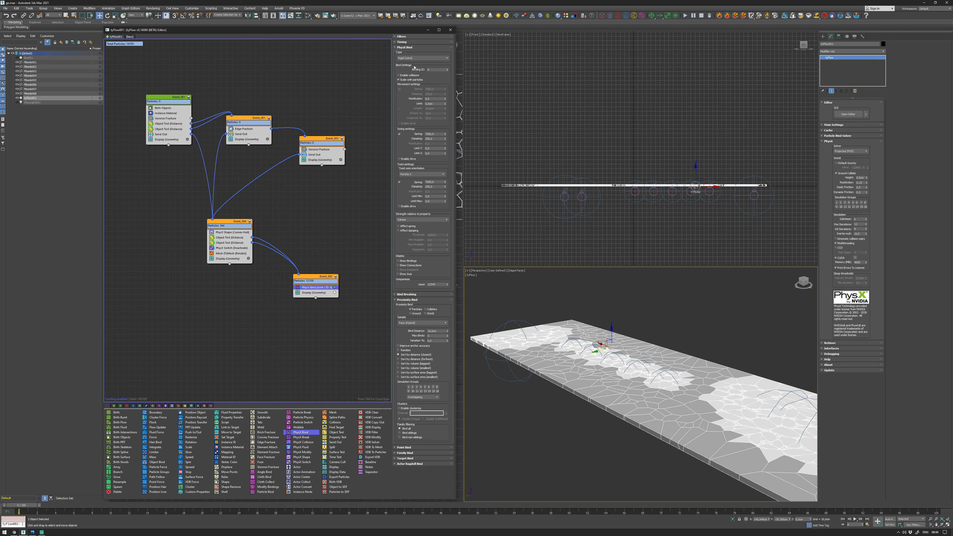
double_click(439, 183)
text(1000)
Disable Event_001, give the bind 100000 swing spring and 3000 damping, and add a Force operator.
click(189, 97)
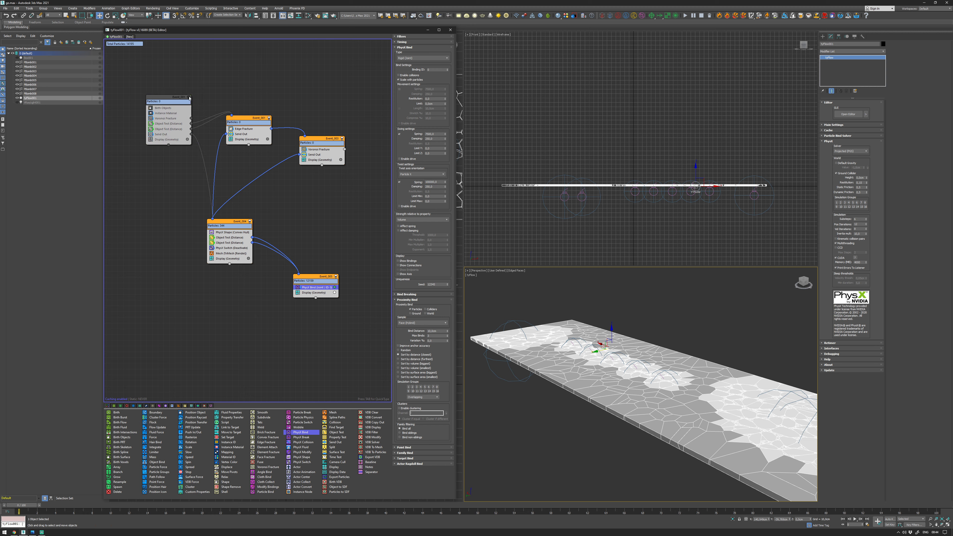
double_click(437, 134)
text(1000)
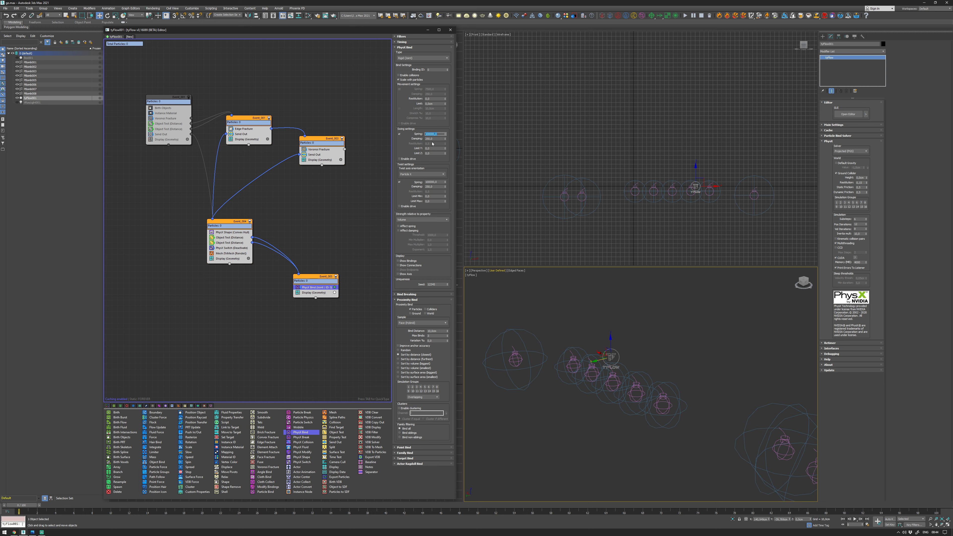
key(Tab)
double_click(436, 187)
drag(321, 279, 327, 267)
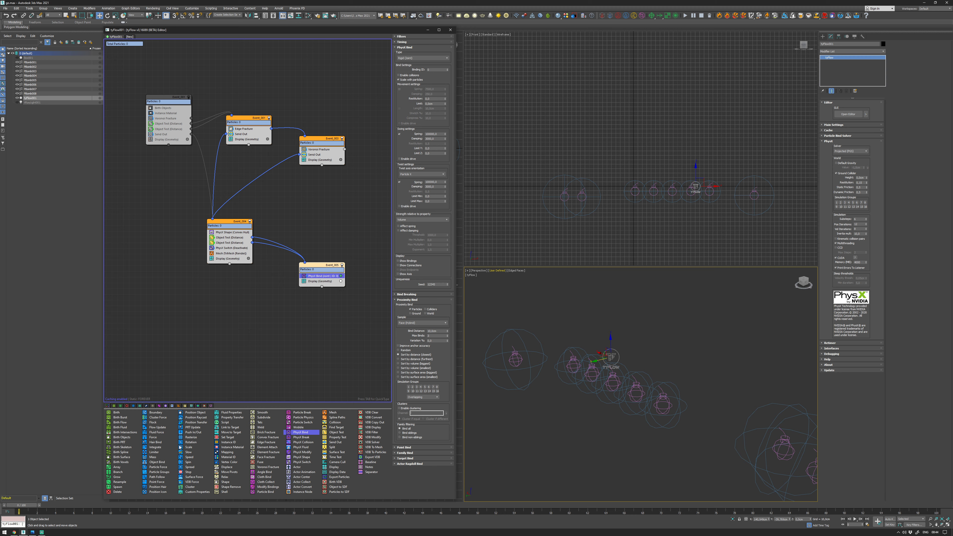
drag(151, 438, 318, 284)
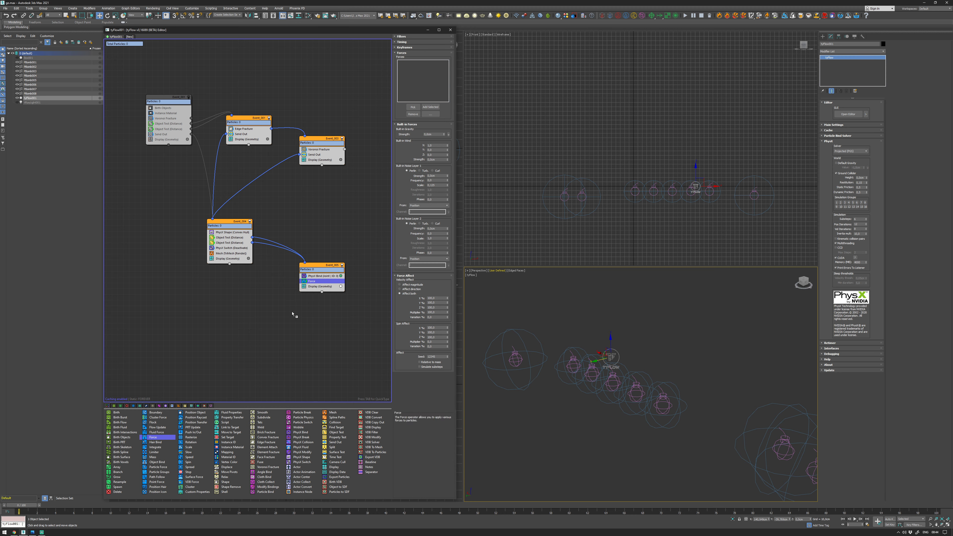
Add a second Force and assign PBomb001–PBomb008 to the first Force.
drag(318, 287, 317, 287)
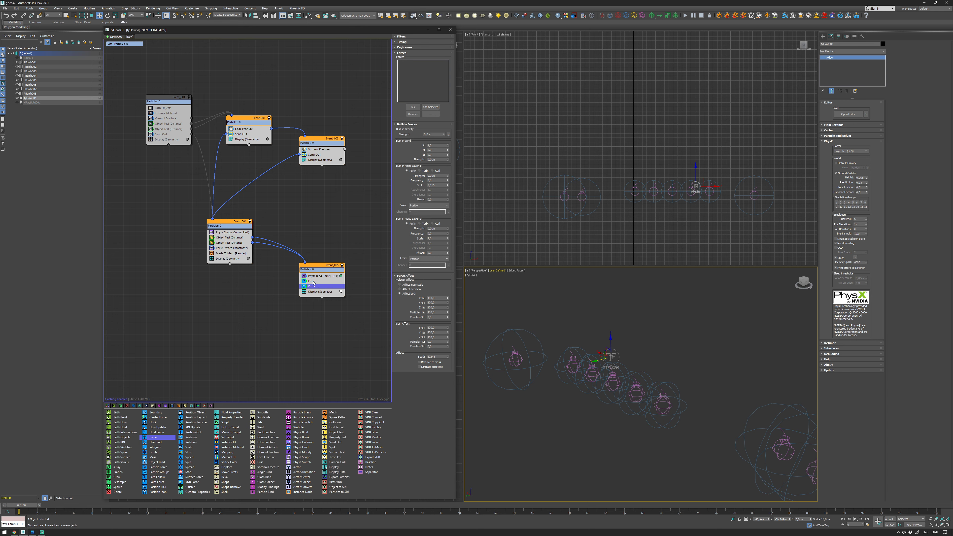
click(313, 281)
drag(527, 228, 766, 201)
click(430, 107)
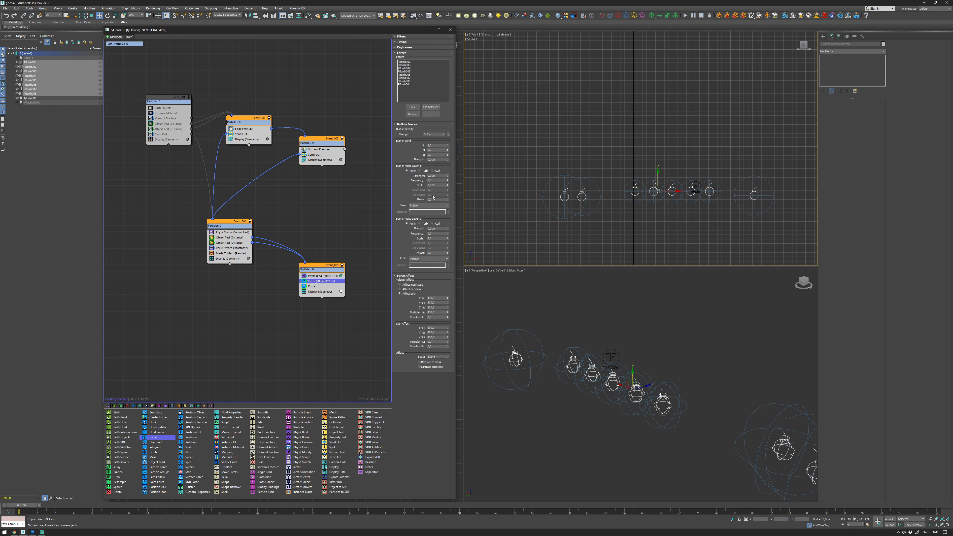
Check the first PBomb's parameters and set the second Force's gravity strength.
click(697, 294)
click(516, 359)
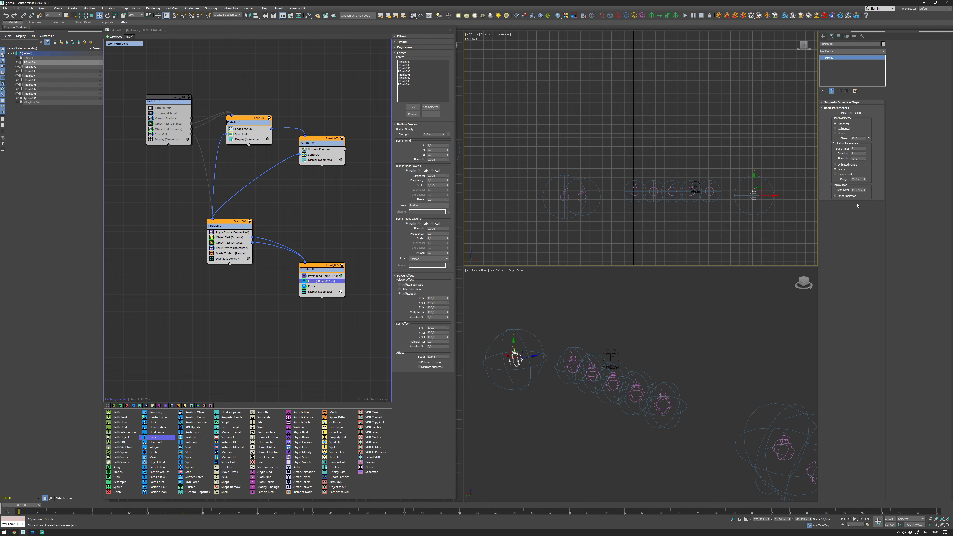
click(312, 286)
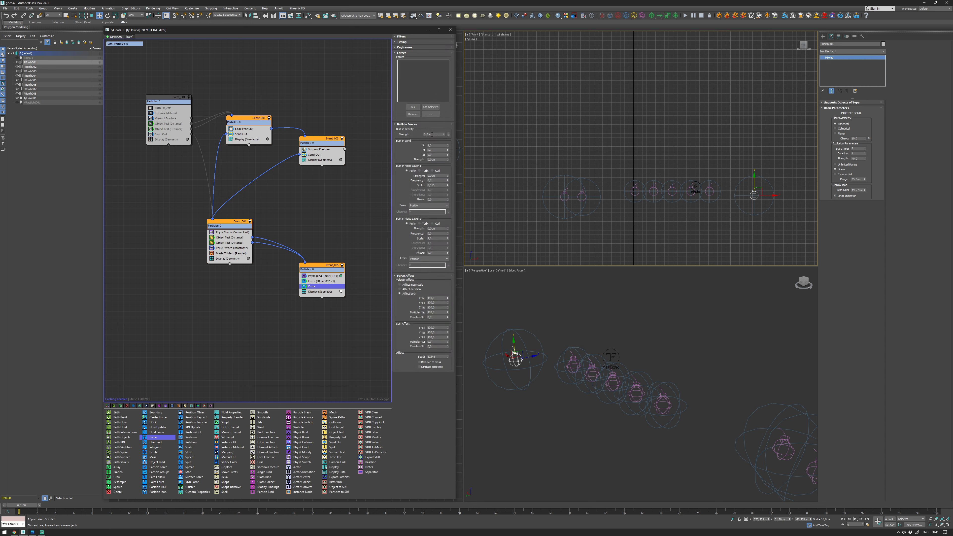
drag(432, 135, 414, 139)
Filter the gravity Force to particles with Velocity Magnitude greater than 0.1.
click(331, 264)
drag(327, 267, 323, 261)
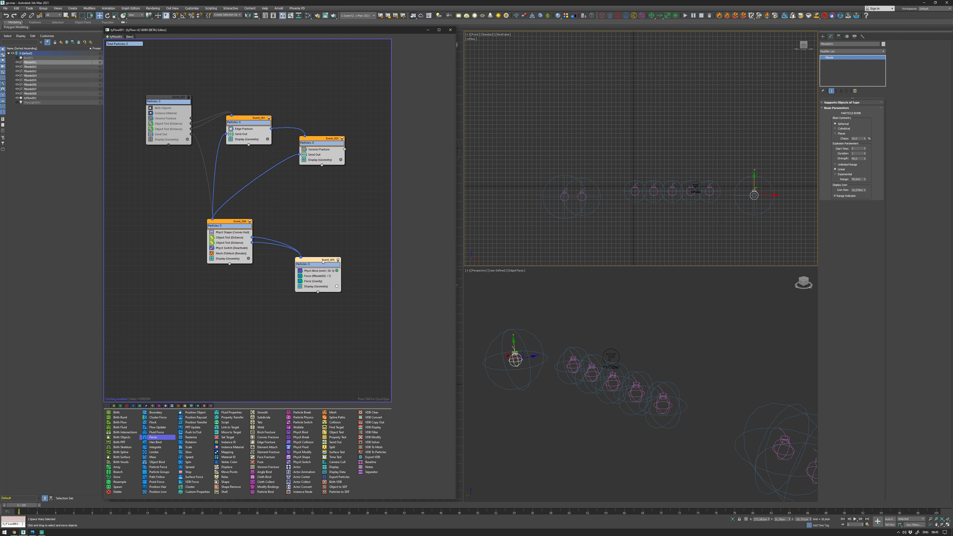
click(310, 284)
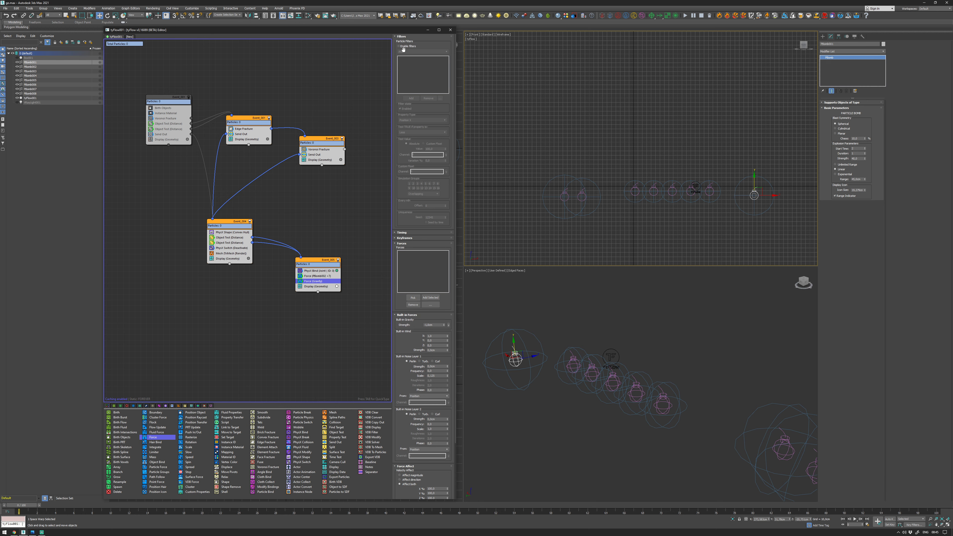
click(403, 47)
click(411, 98)
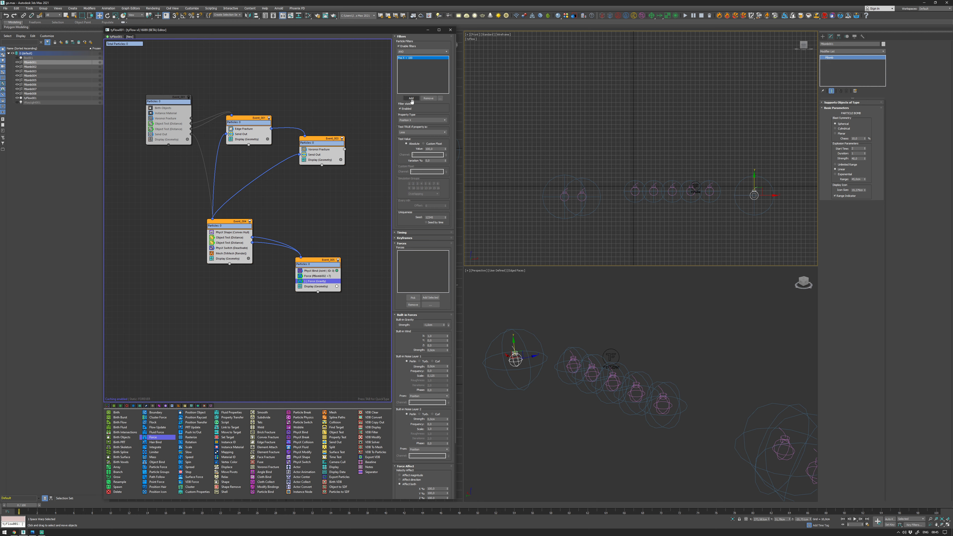
click(421, 120)
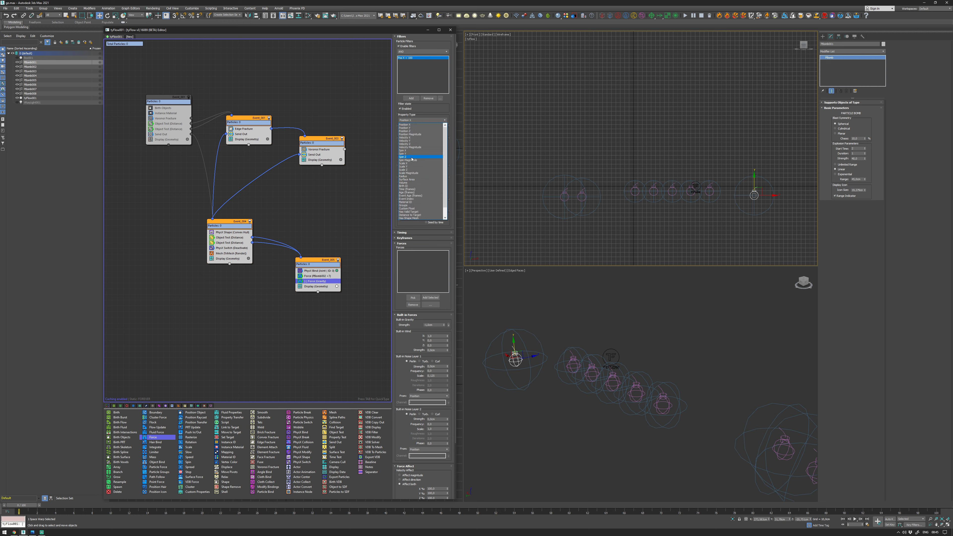
click(413, 148)
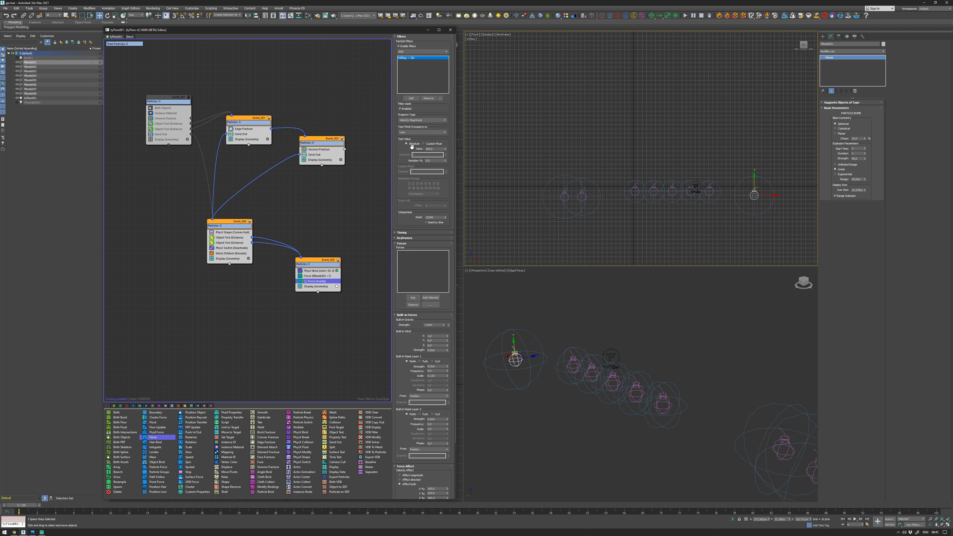
click(417, 132)
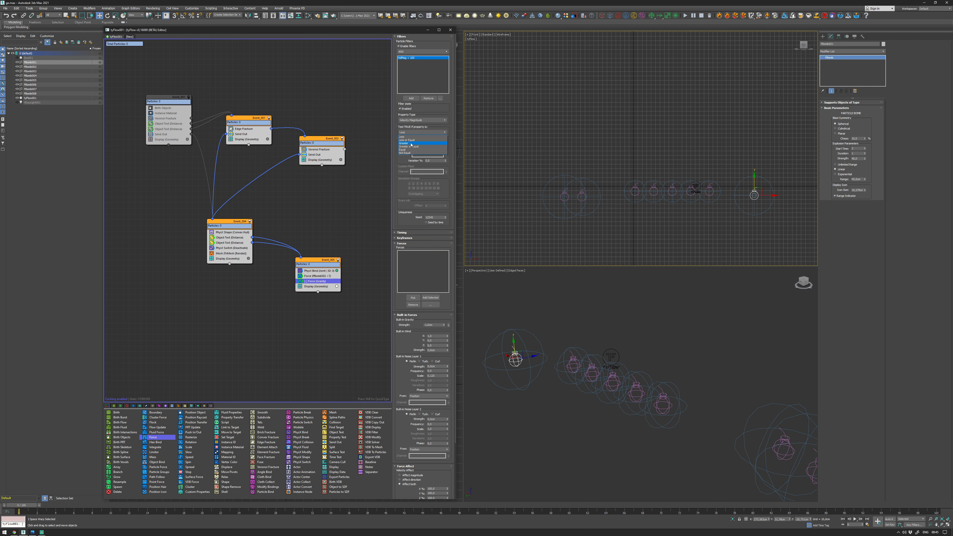
click(411, 143)
double_click(438, 149)
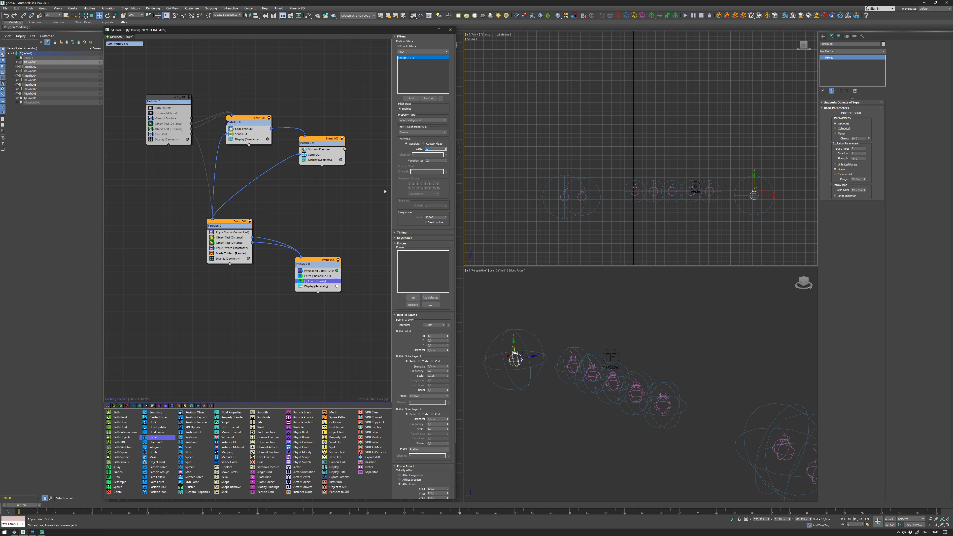
Add a Mesh operator to Event_005 and set both Mesh operators to Render Instances.
drag(326, 263, 318, 263)
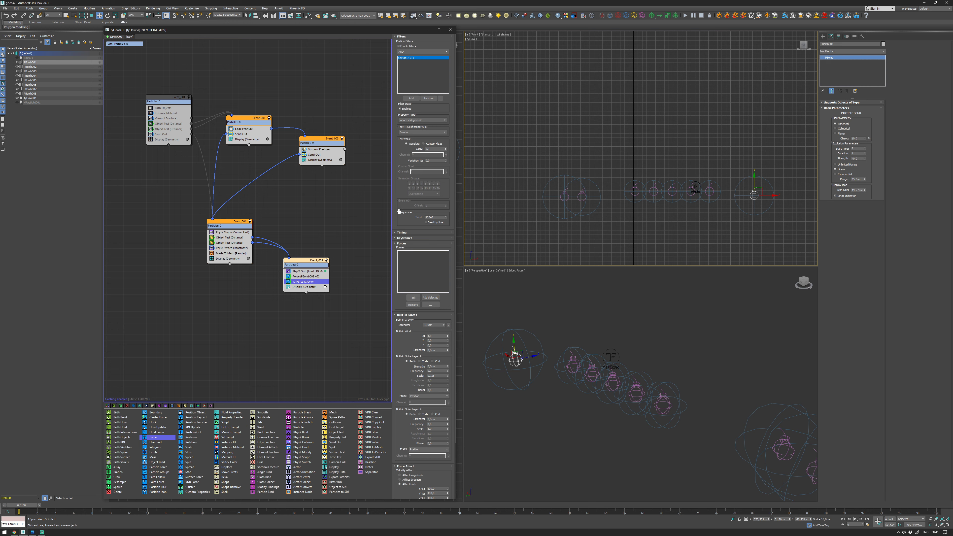
click(402, 233)
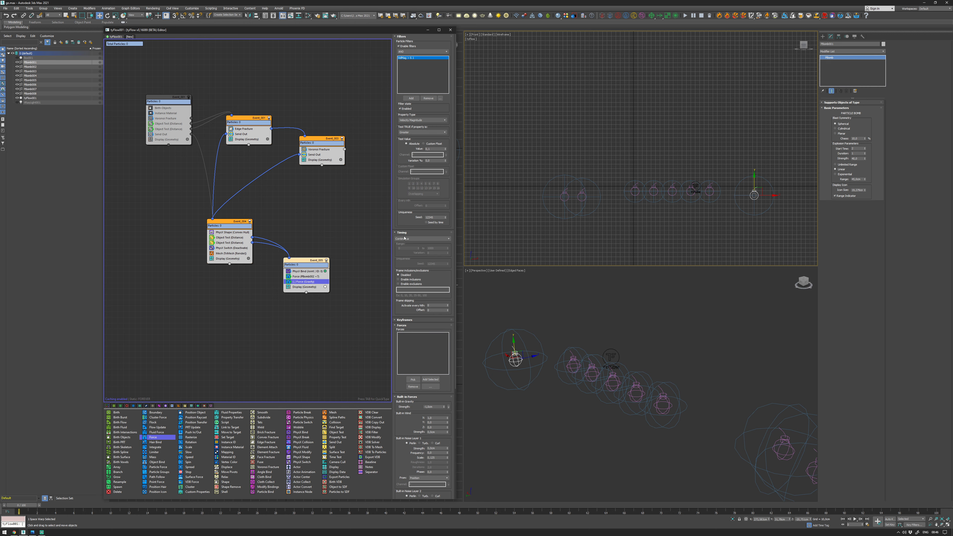
click(402, 233)
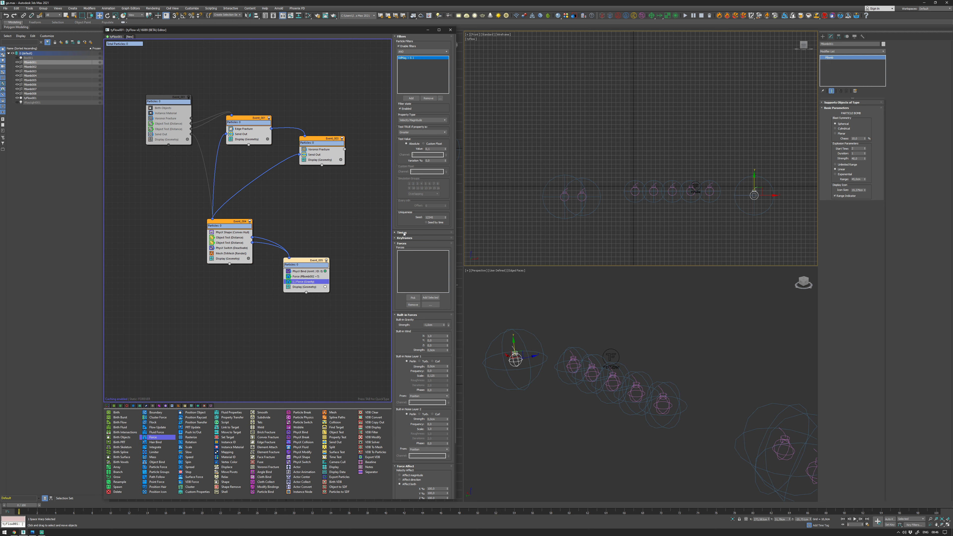
drag(318, 263, 315, 264)
drag(332, 413, 314, 261)
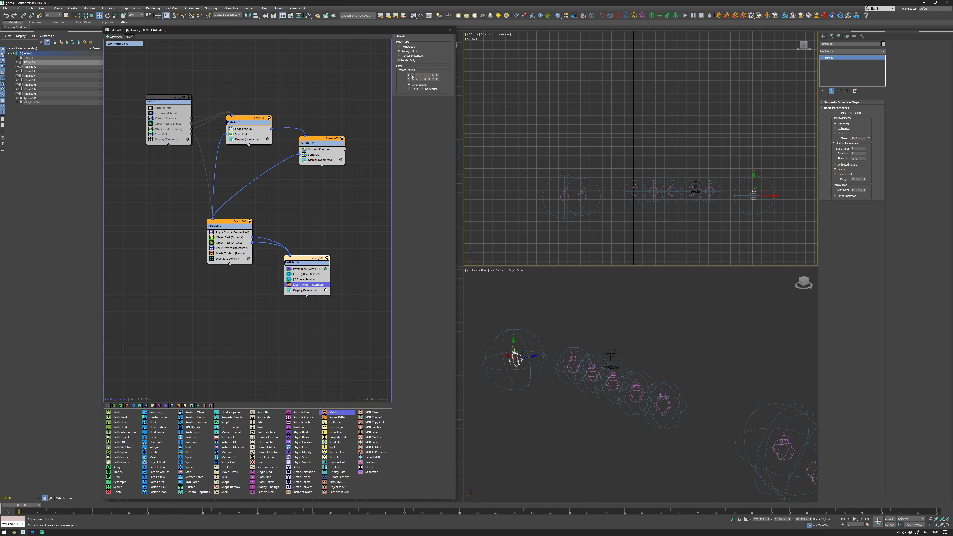
click(412, 56)
click(227, 253)
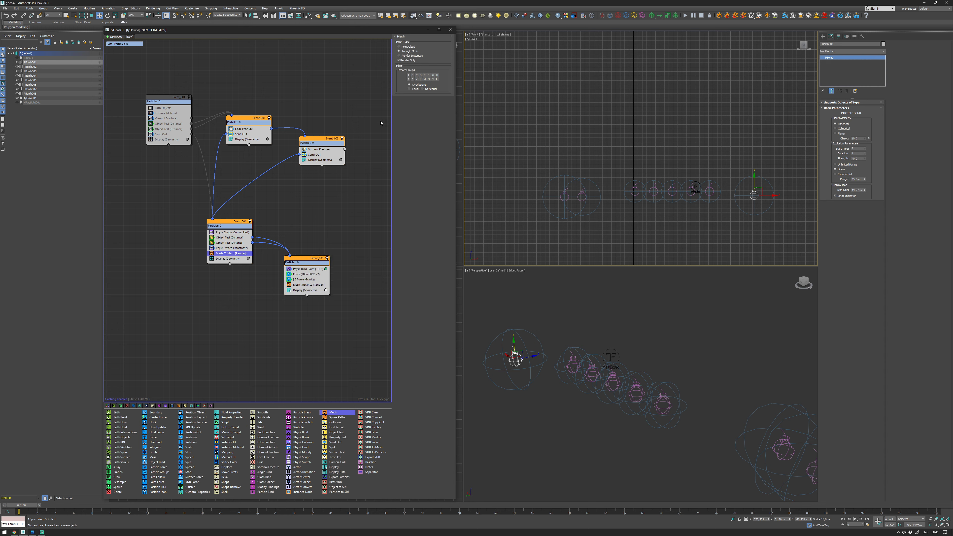
click(412, 55)
click(348, 266)
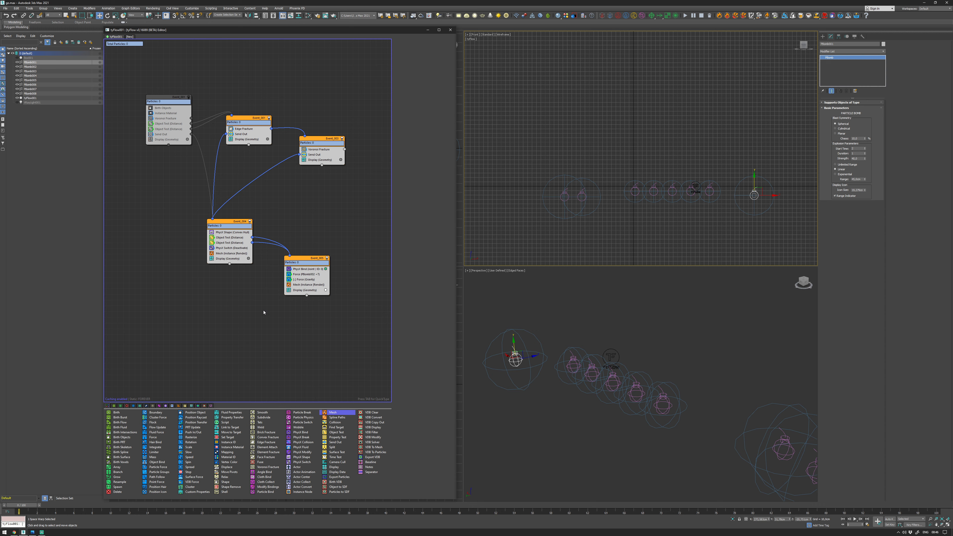
click(187, 98)
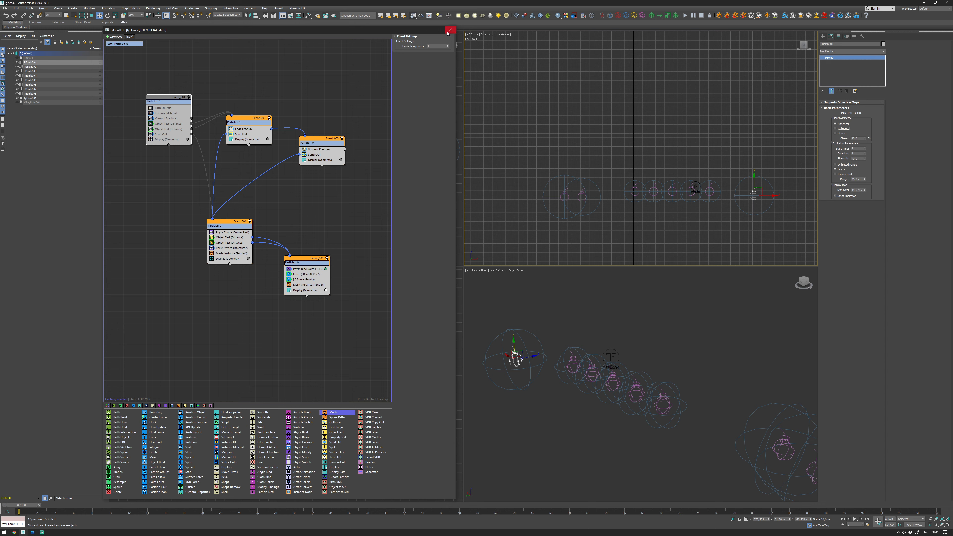
Re-enable Event_001 and preview the Voronoi-fractured slab at frames 47 and 18.
click(190, 98)
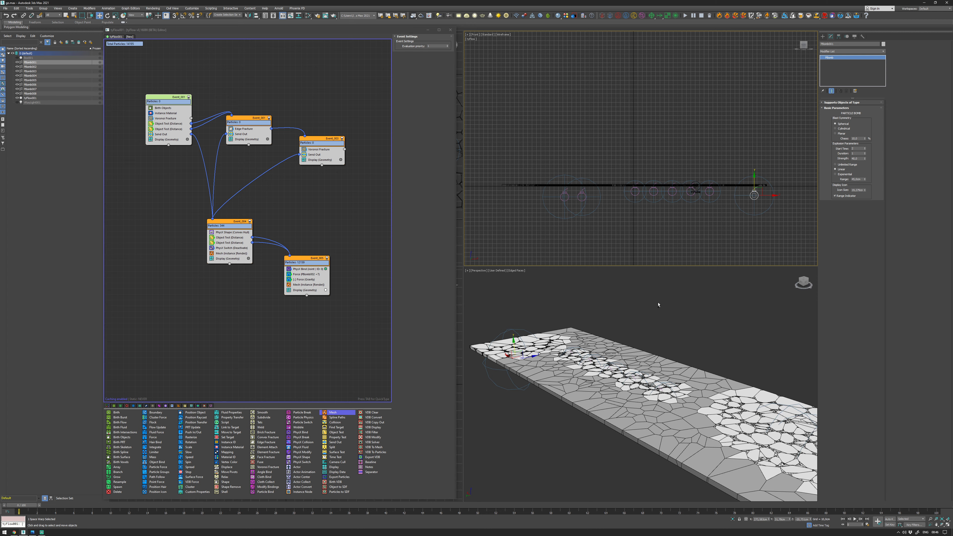
alt+middle_drag(642, 280, 498, 460)
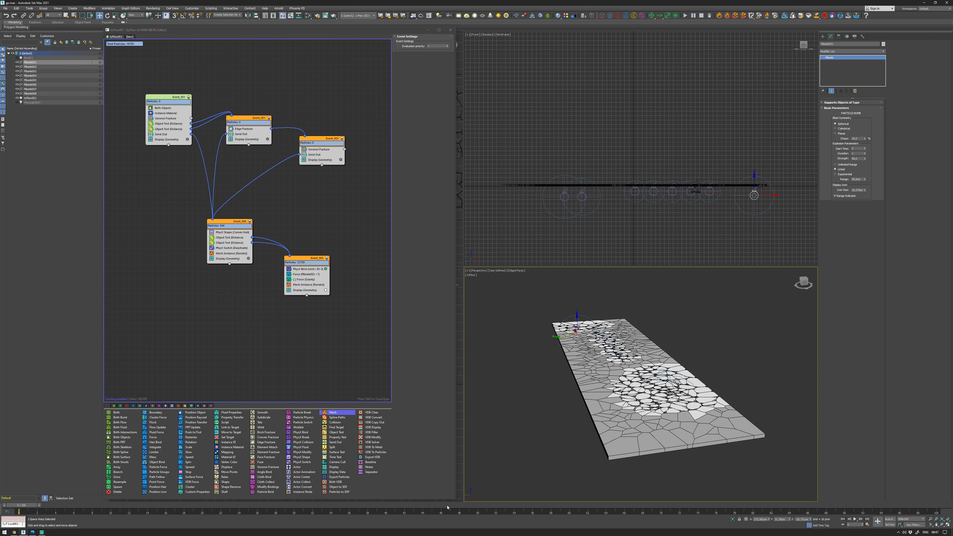
drag(448, 506, 444, 508)
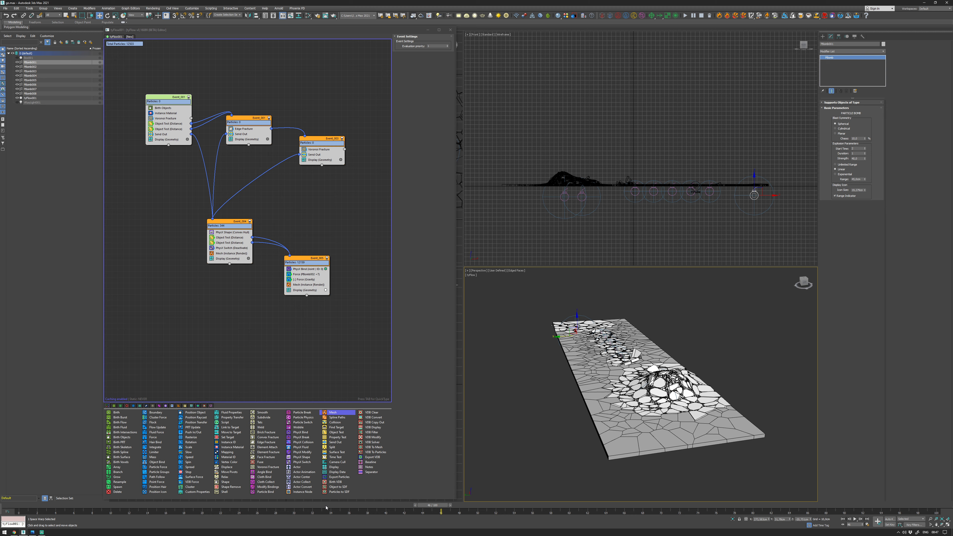
drag(326, 508, 22, 501)
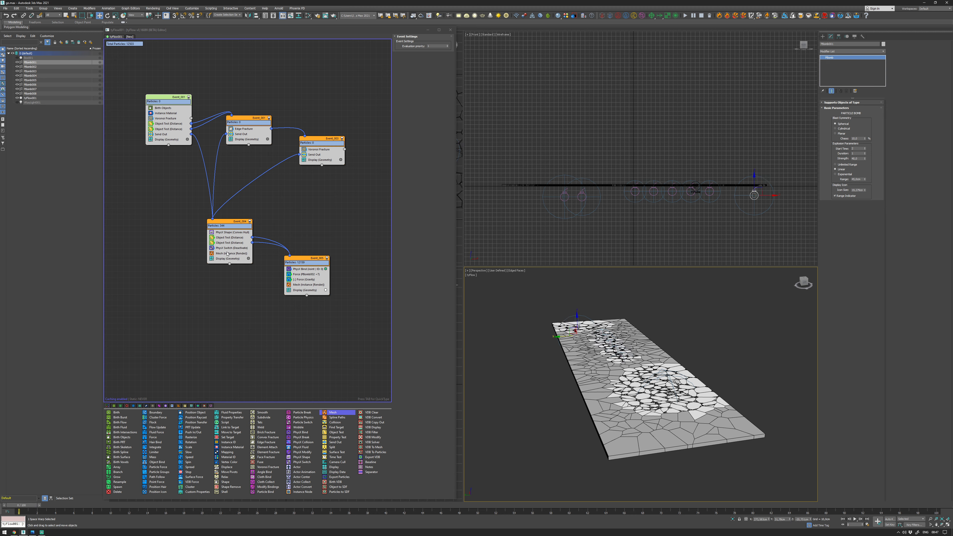
Set the PhysX Bind breaking force and torque to 50000.
click(304, 269)
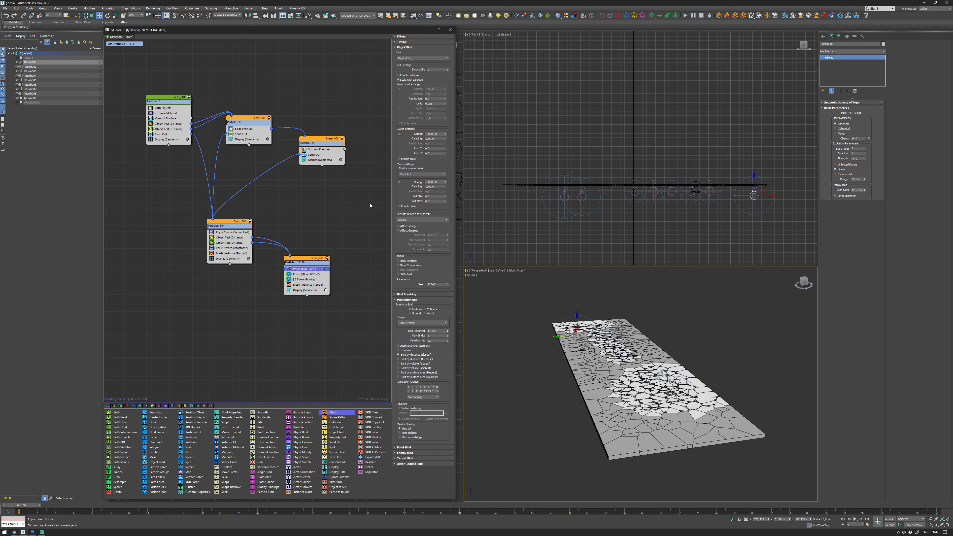
click(401, 294)
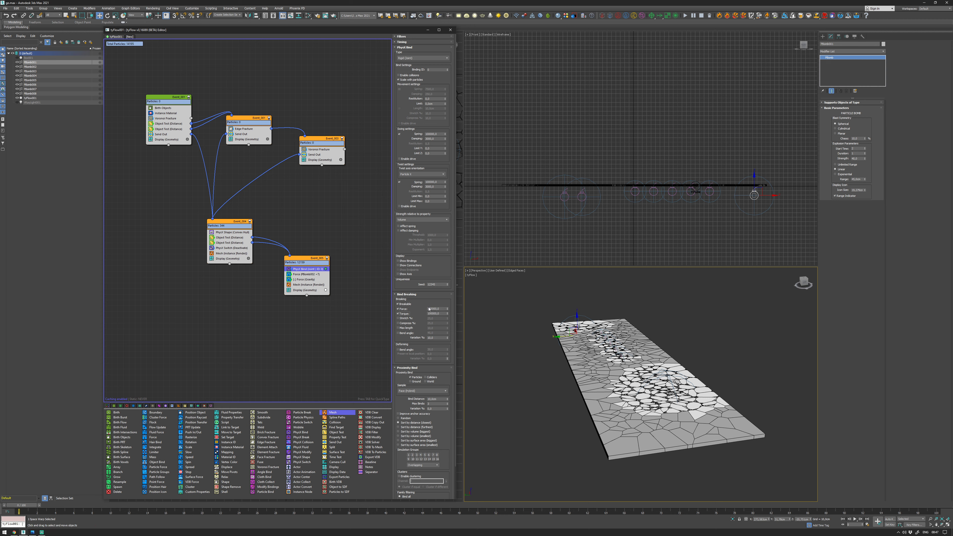
drag(431, 309, 416, 311)
text(50)
key(Return)
click(430, 314)
key(Return)
Review the blast across frames 15 to 39, then rewind to the start.
click(157, 506)
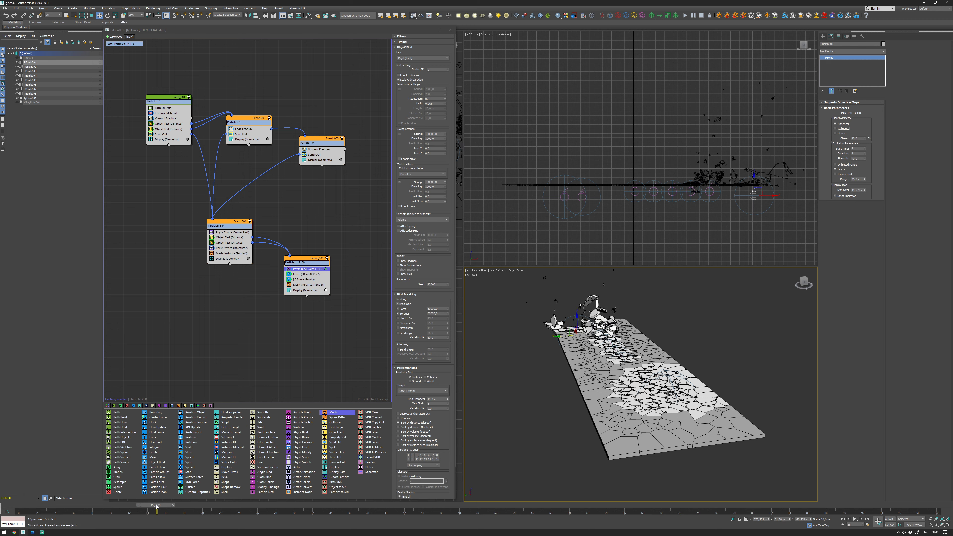
drag(39, 505, 164, 507)
click(306, 505)
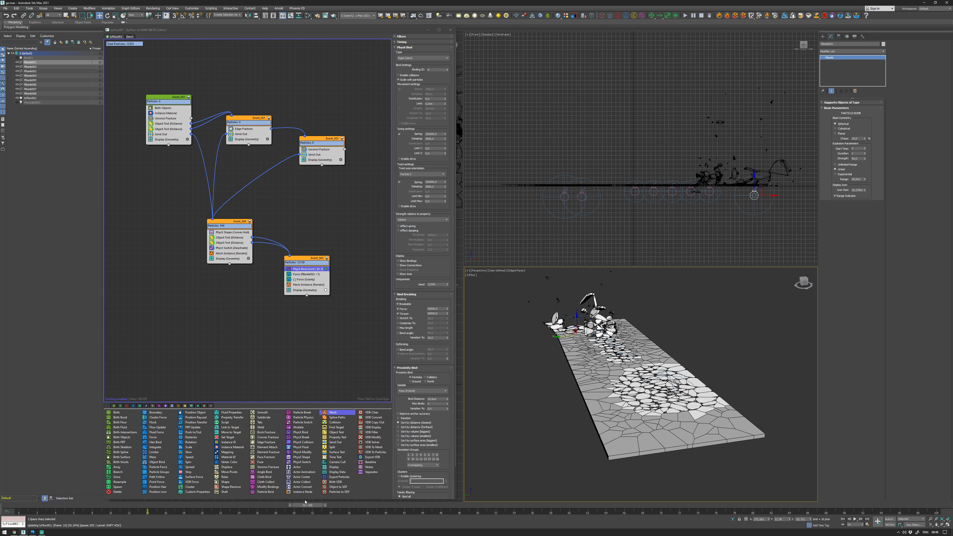
drag(305, 502, 216, 506)
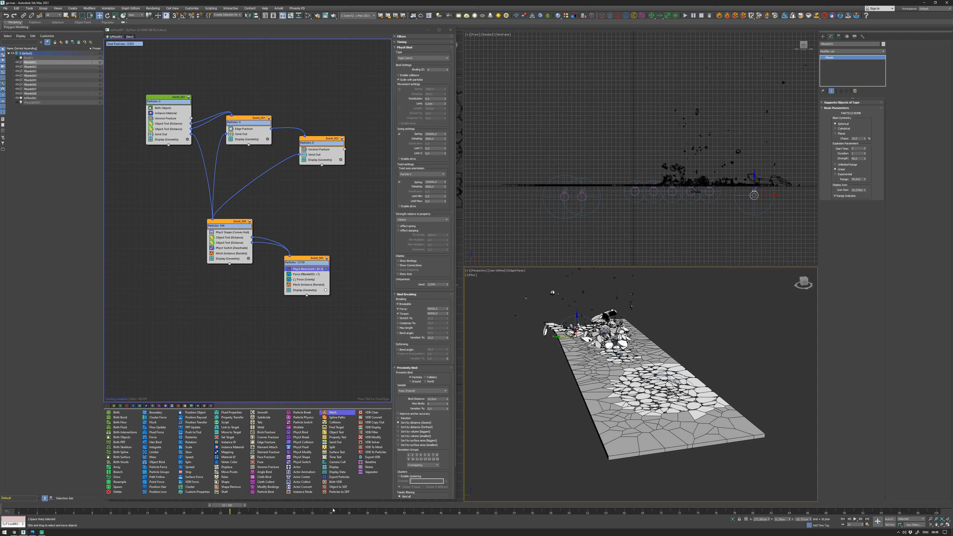
click(383, 507)
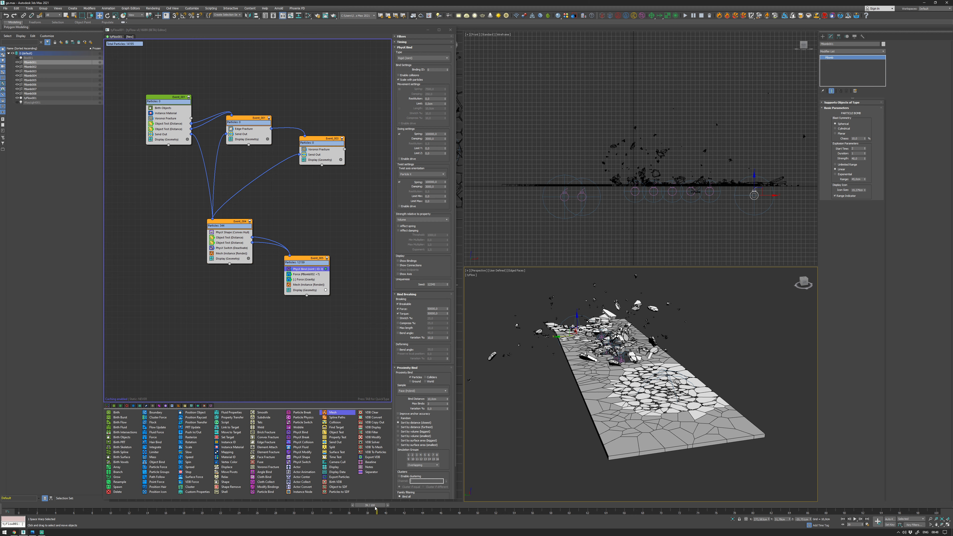
drag(375, 508, 36, 510)
key(w)
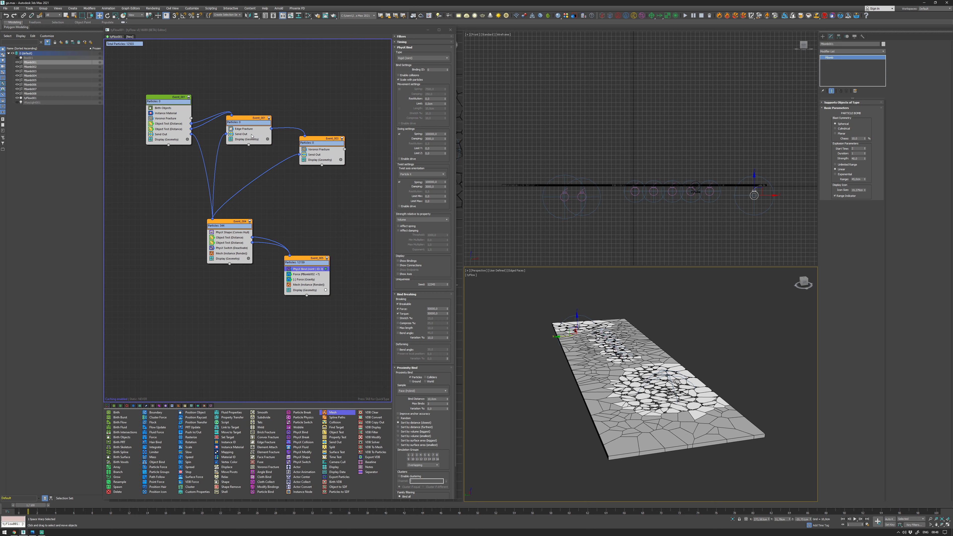
drag(257, 118, 255, 131)
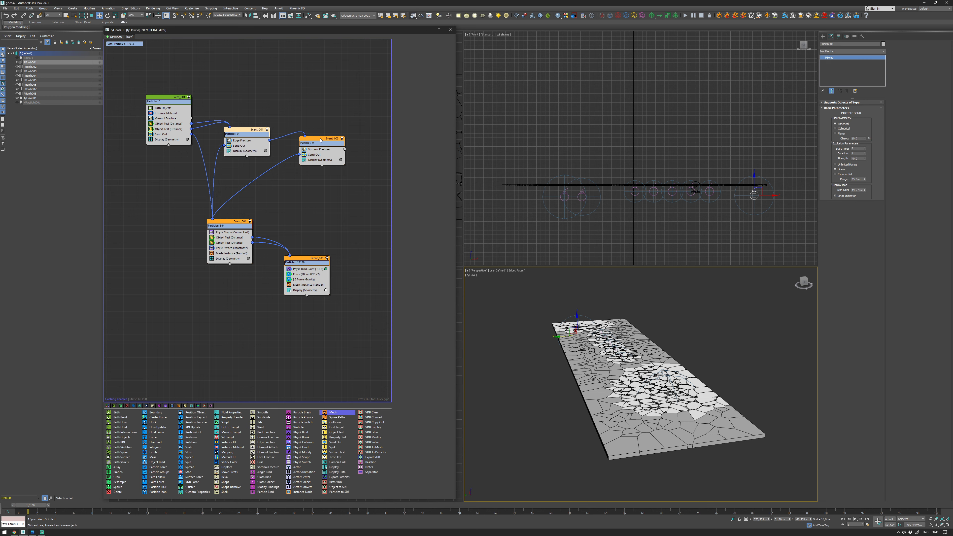
drag(321, 138, 322, 142)
drag(235, 223, 232, 230)
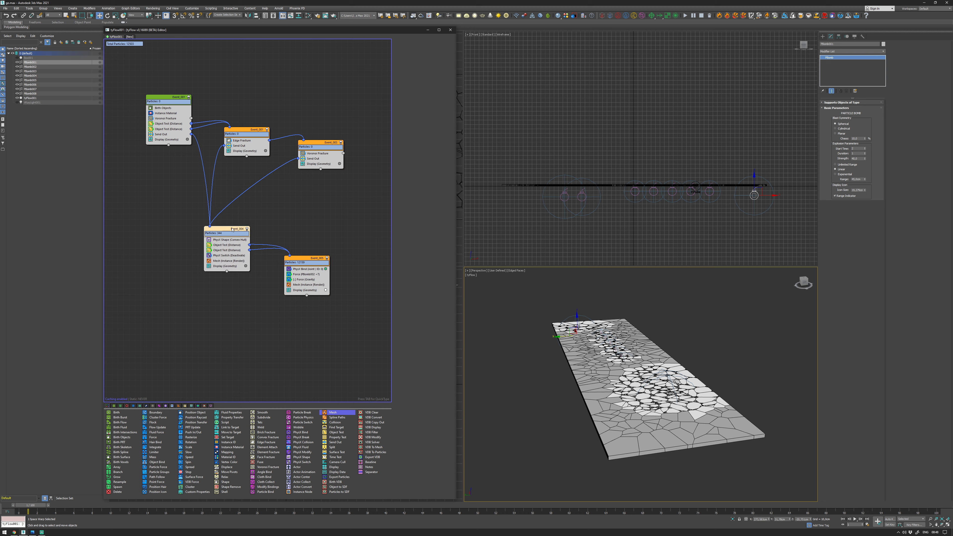
drag(256, 130, 298, 143)
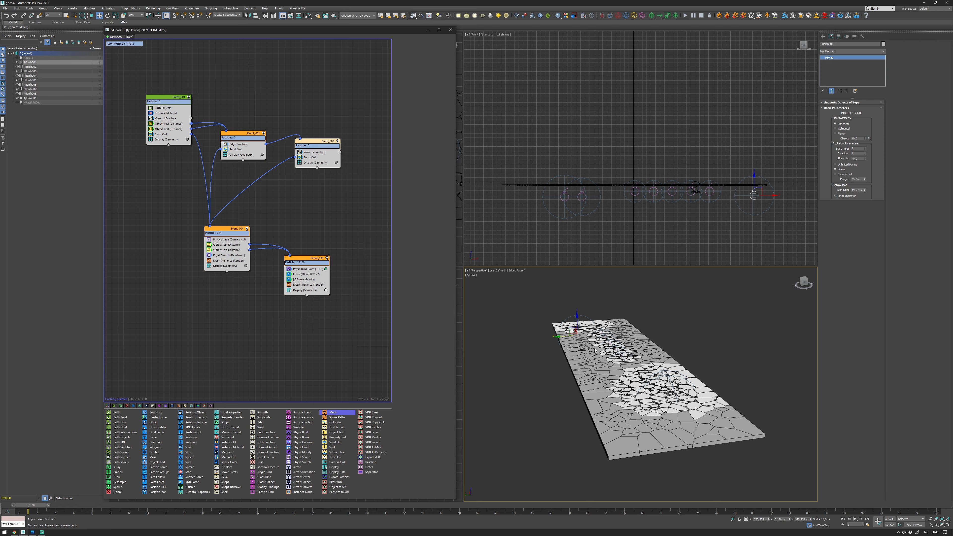
alt+middle_drag(595, 350, 662, 398)
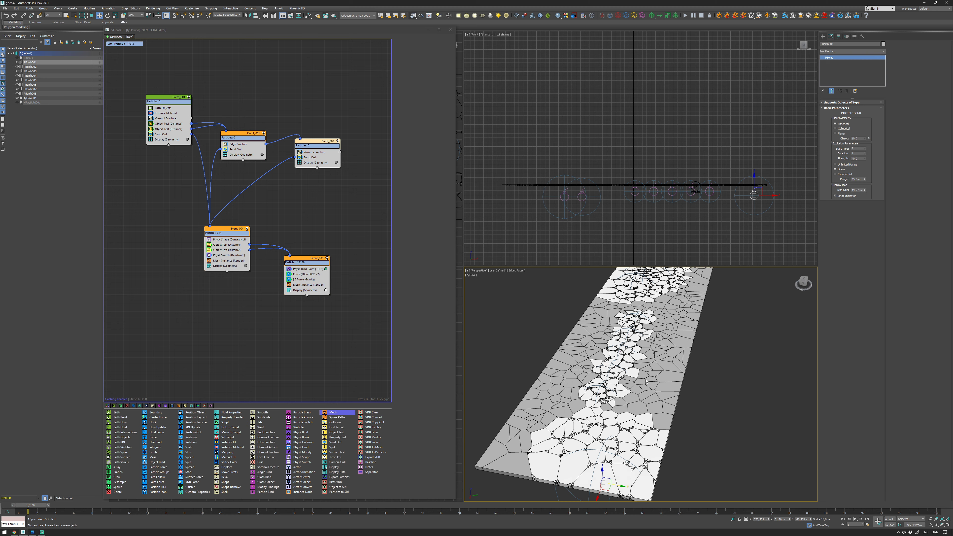
alt+middle_drag(727, 348, 724, 355)
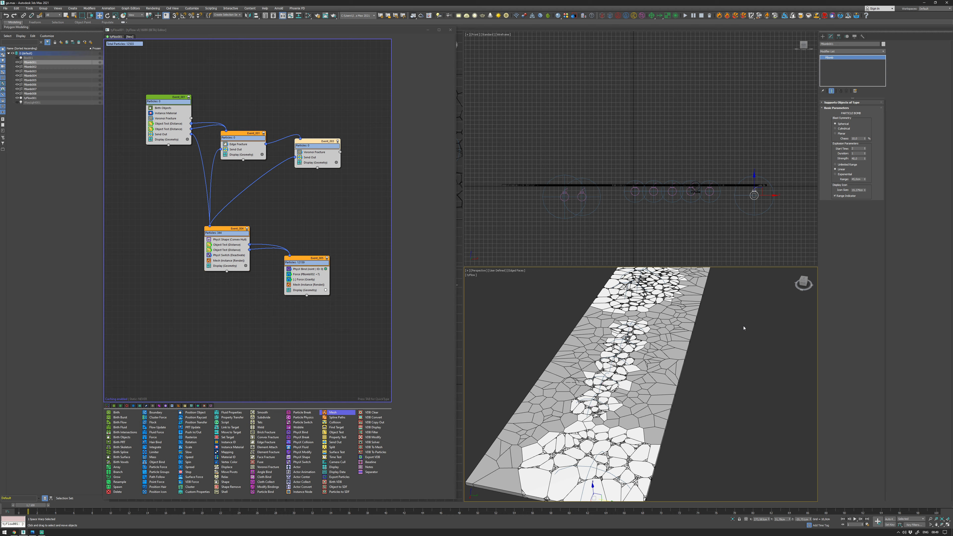
alt+middle_drag(738, 345, 600, 323)
mouse_move(31, 506)
mouse_down()
mouse_move(312, 505)
mouse_move(19, 506)
mouse_up()
key(w)
Set the PhysX Switch operator in Event_004 to switch pieces to Kinematic.
click(226, 255)
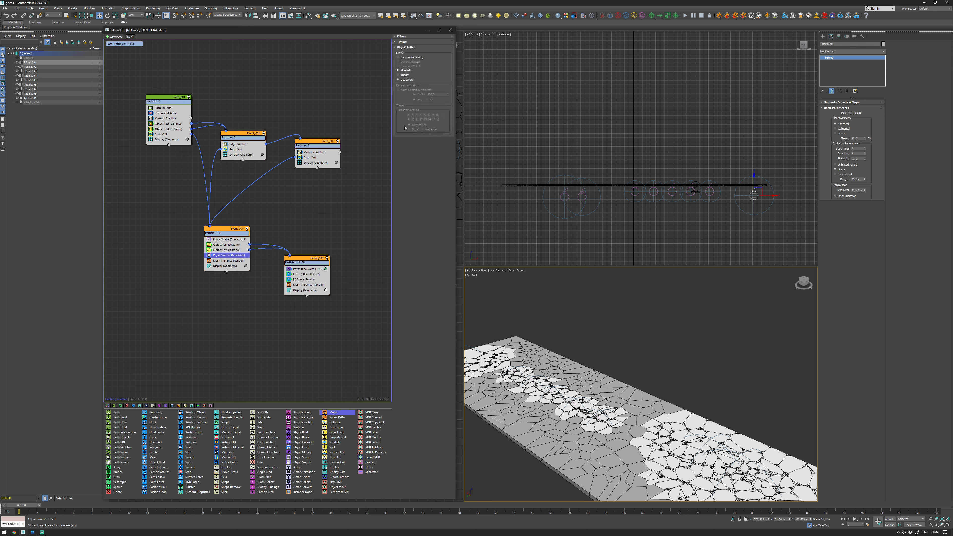
click(406, 70)
scroll(484, 302, down, 1)
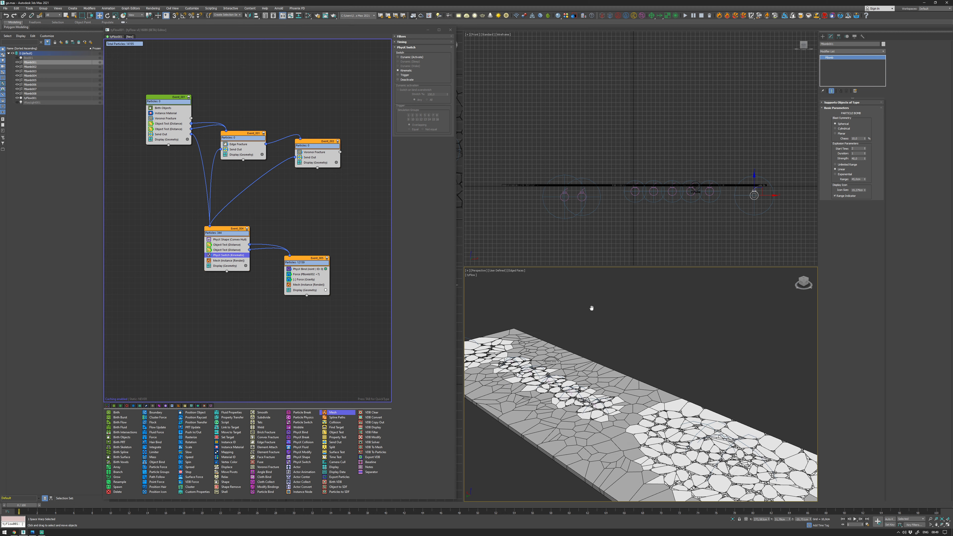
Scrub the timeline around frame 17 to preview the blast, then show Event_005's PhysX Bind settings.
click(177, 506)
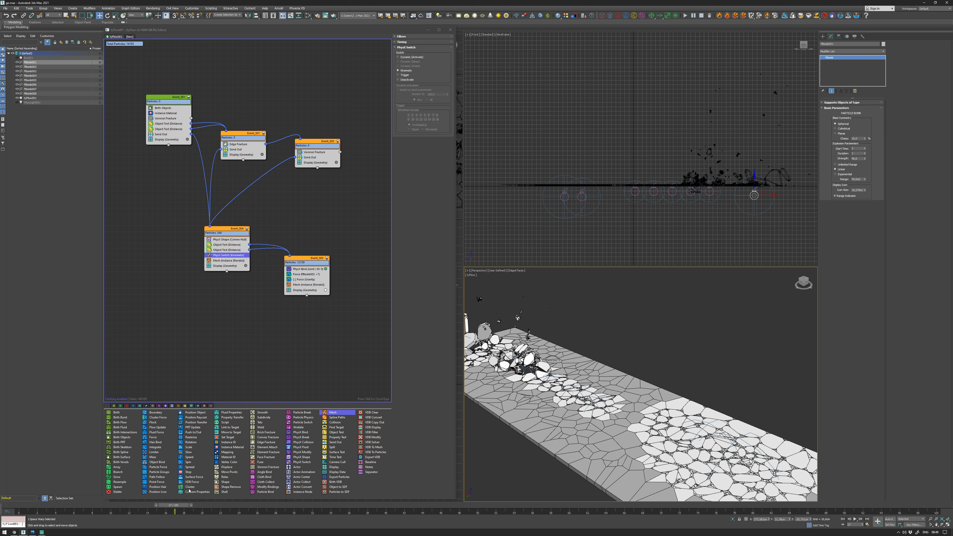
drag(168, 507, 218, 505)
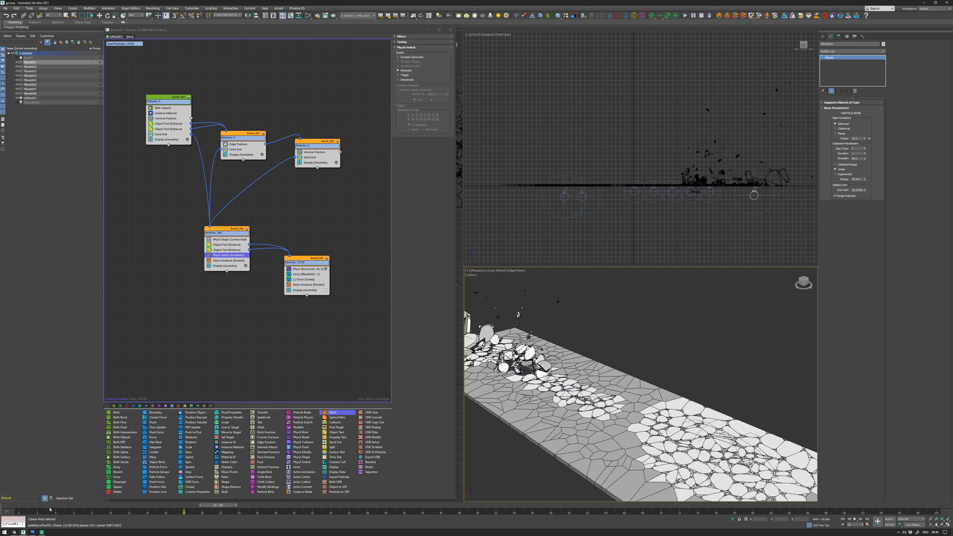
drag(48, 510, 151, 509)
key(w)
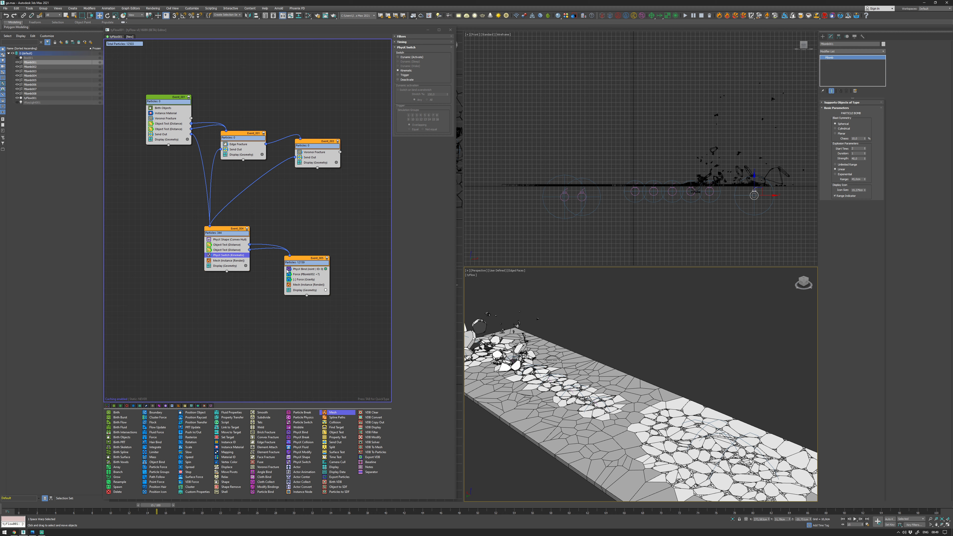
click(289, 269)
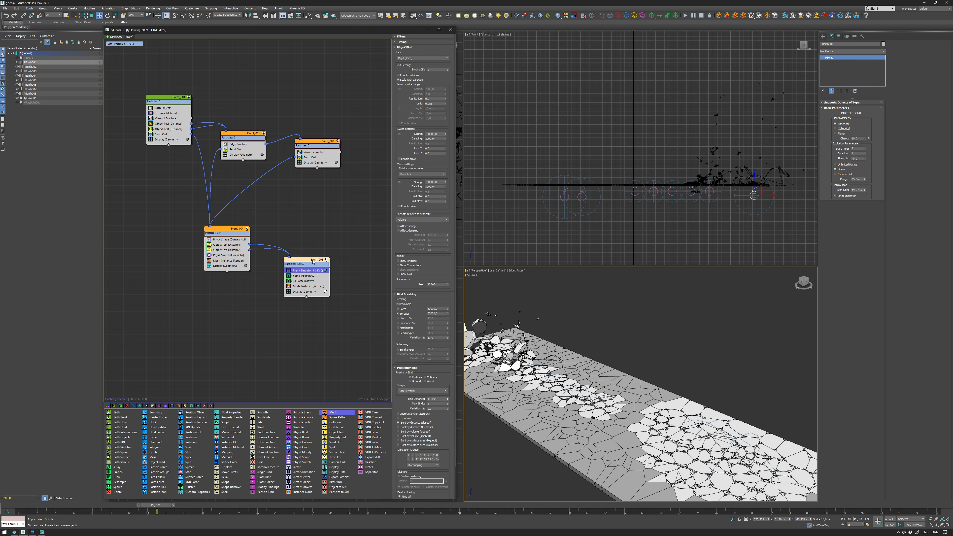
drag(313, 260, 312, 261)
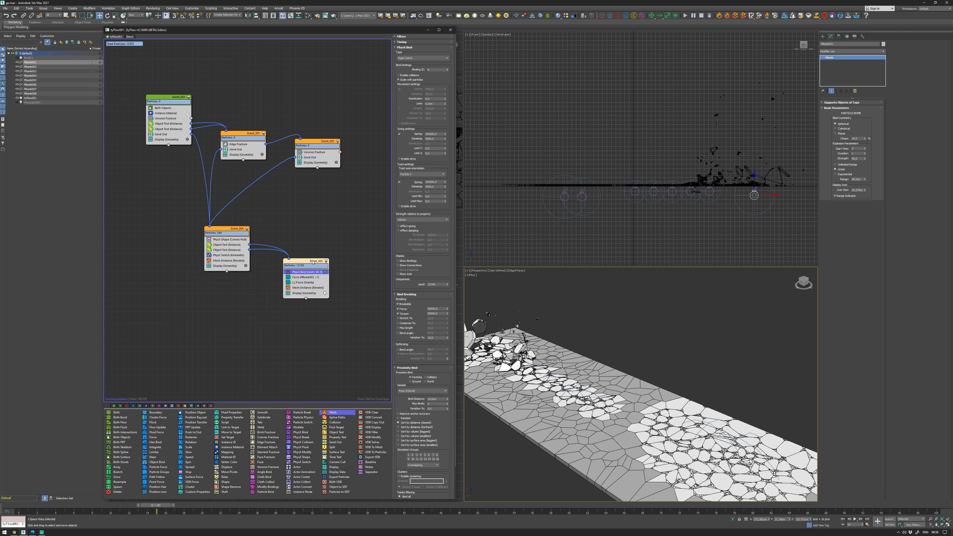
scroll(616, 331, up, 6)
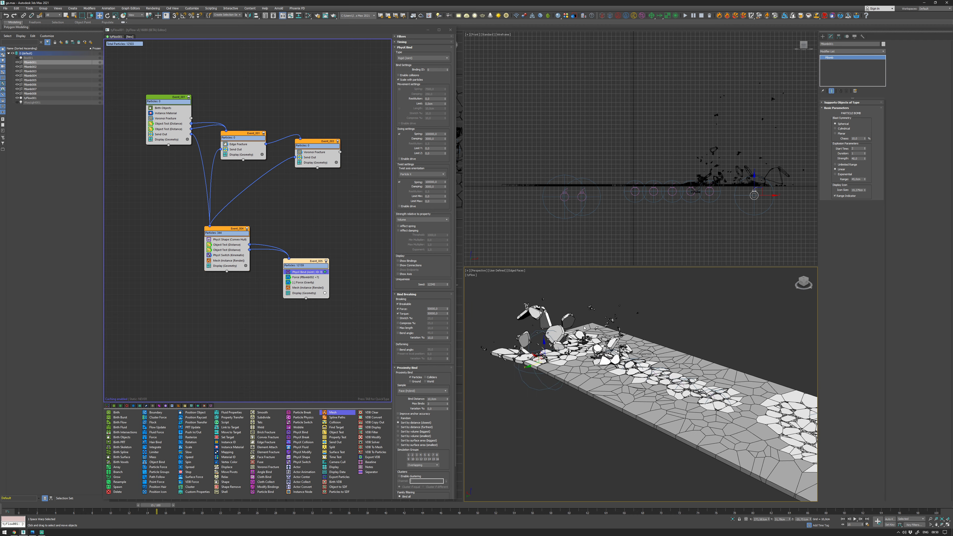
mouse_move(619, 340)
alt+middle_down()
mouse_move(578, 336)
mouse_move(622, 340)
alt+middle_up()
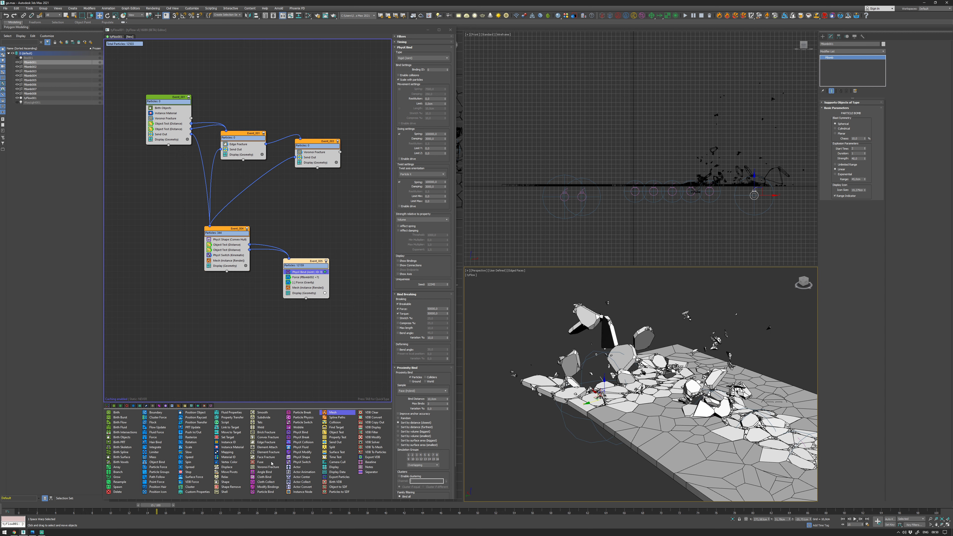
drag(55, 506, 152, 503)
scroll(533, 389, down, 5)
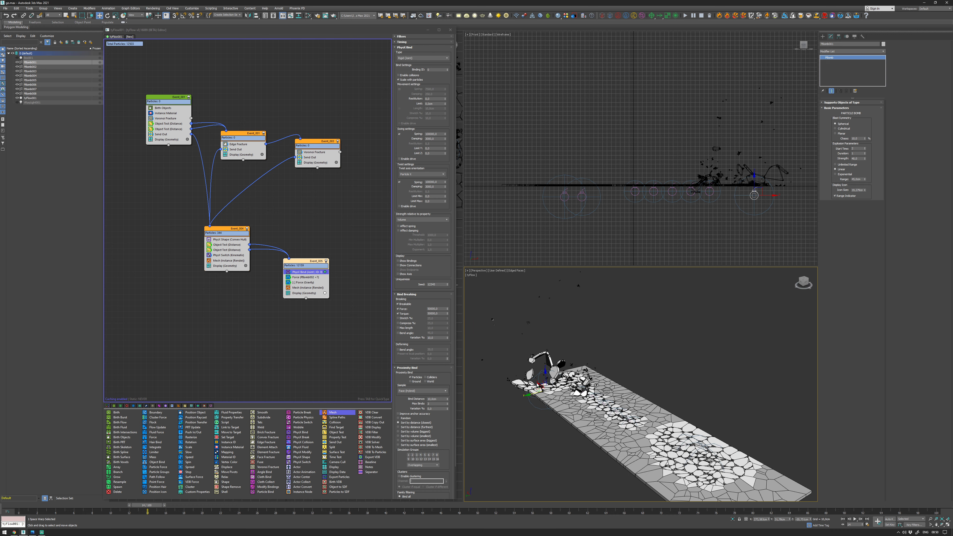
scroll(597, 377, up, 8)
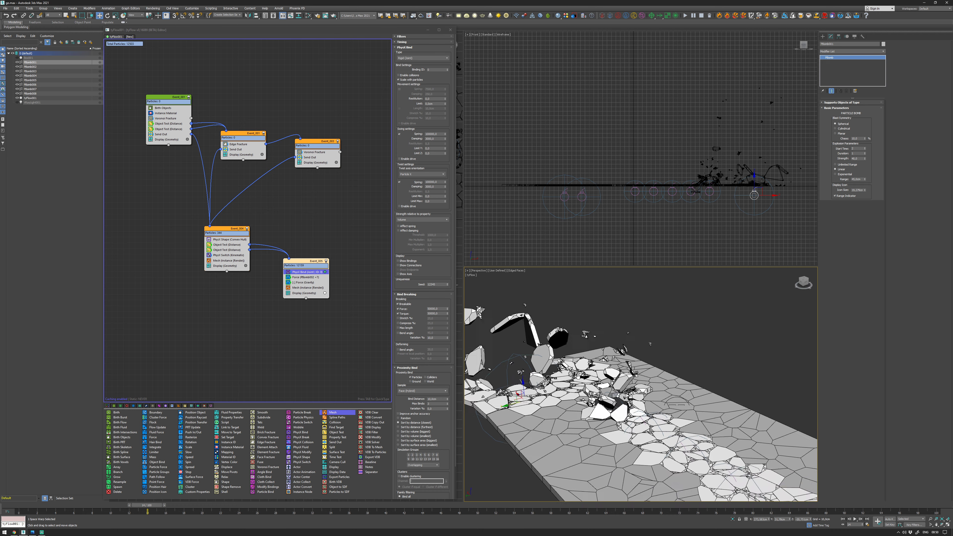
scroll(597, 378, down, 5)
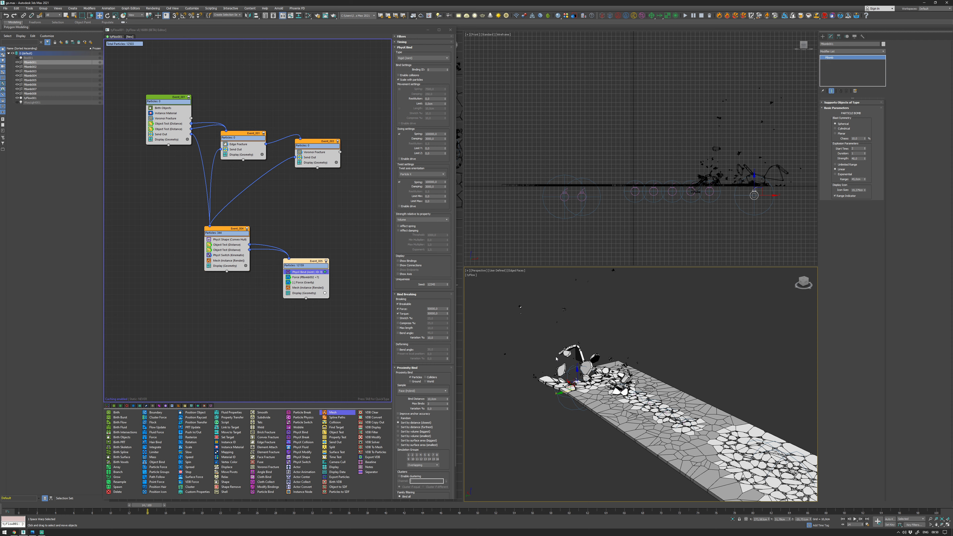
scroll(472, 376, up, 10)
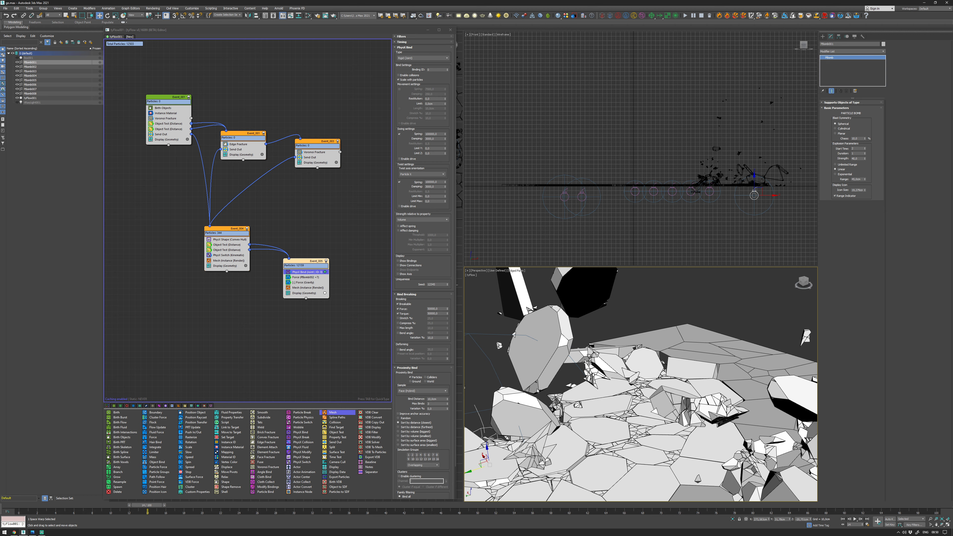
scroll(472, 375, up, 3)
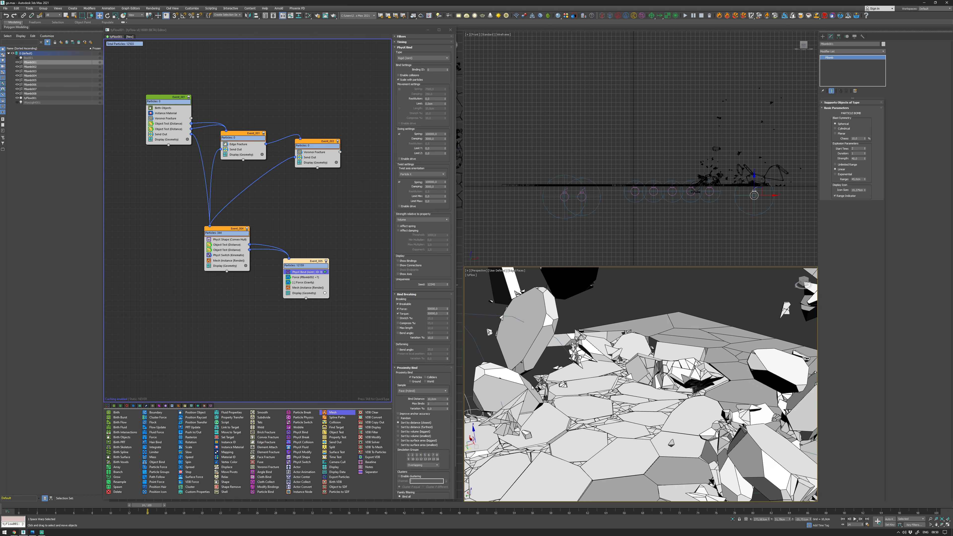
scroll(472, 375, down, 10)
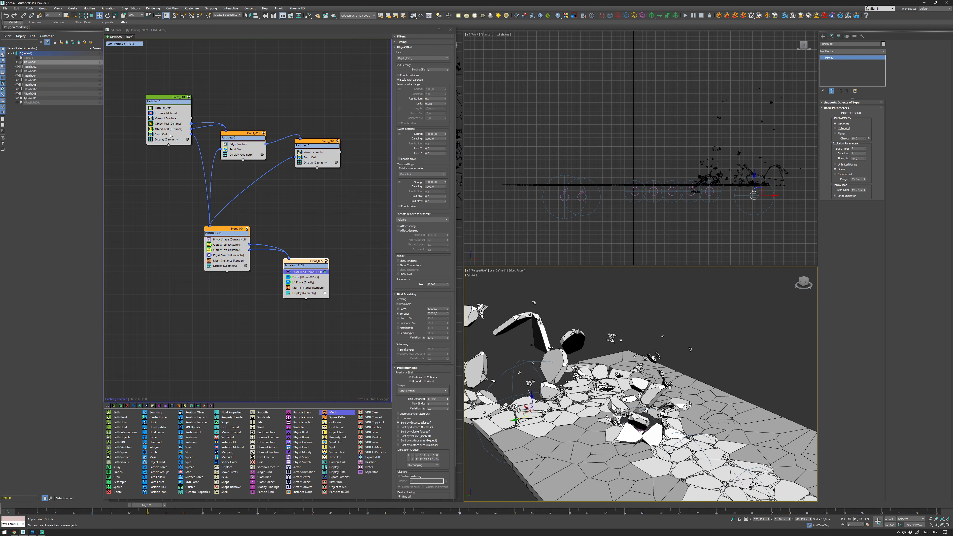
Inspect the Fractures rollout of Event_001's Voronoi Fracture operator, then deselect it.
click(171, 118)
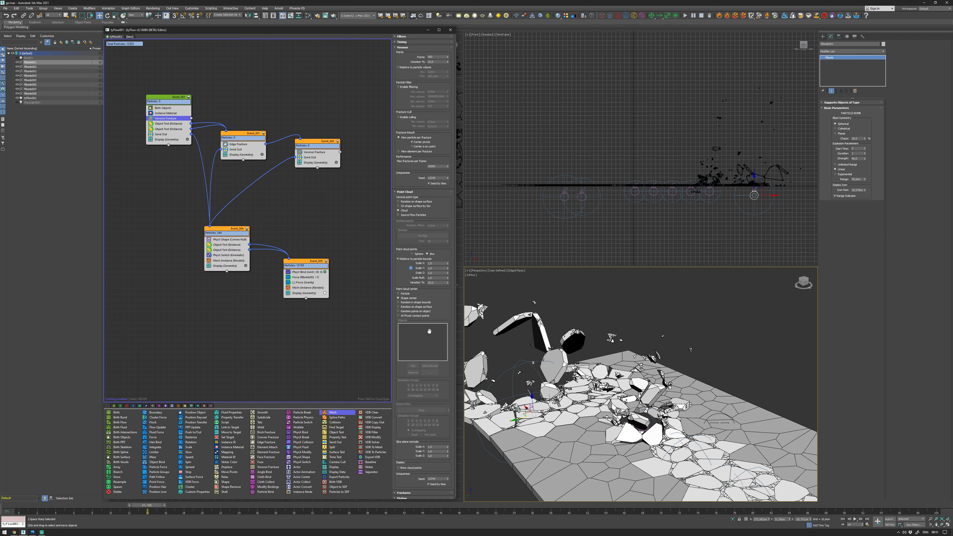
scroll(442, 234, down, 1)
click(404, 491)
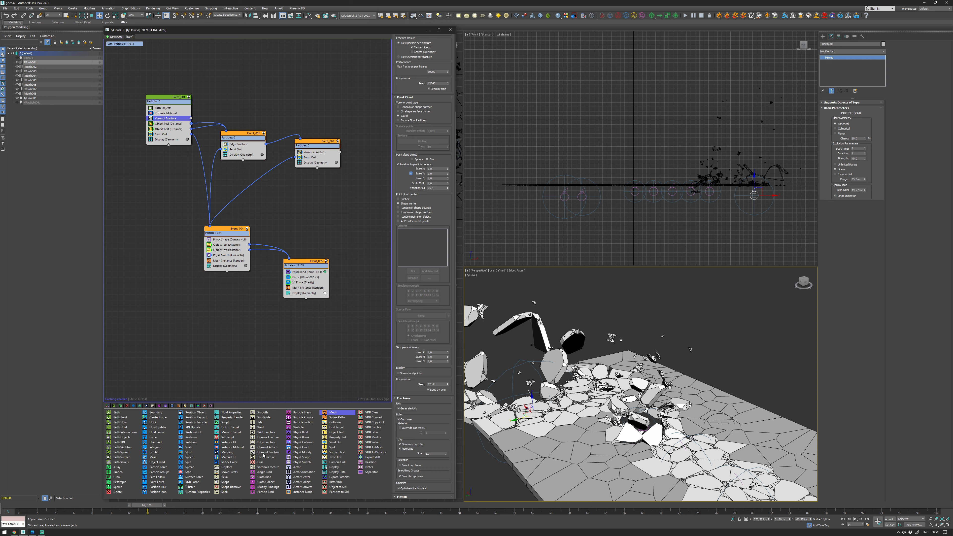
click(276, 325)
Create a new Displace event via QuickType 'di', rewind to frame 0, and position it.
key(Tab)
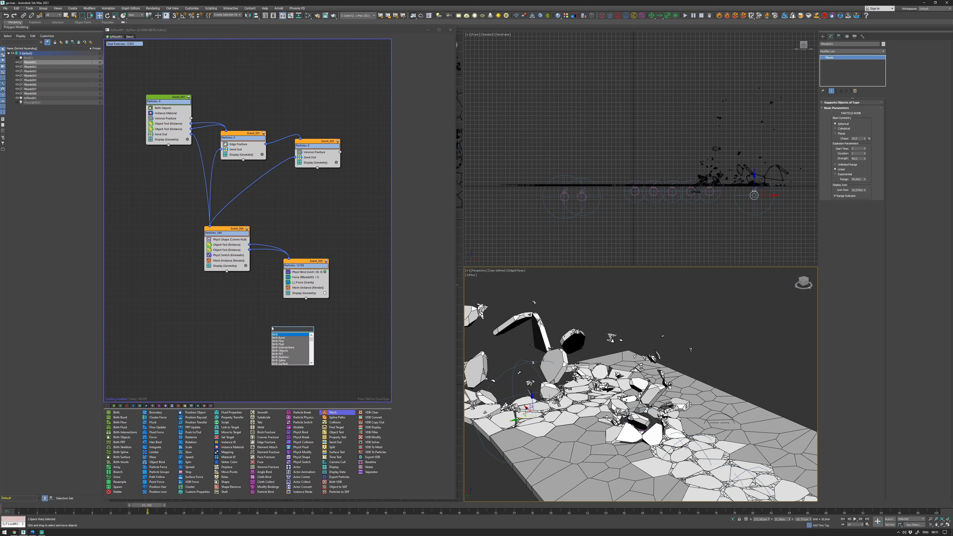
text(di)
key(Return)
key(Home)
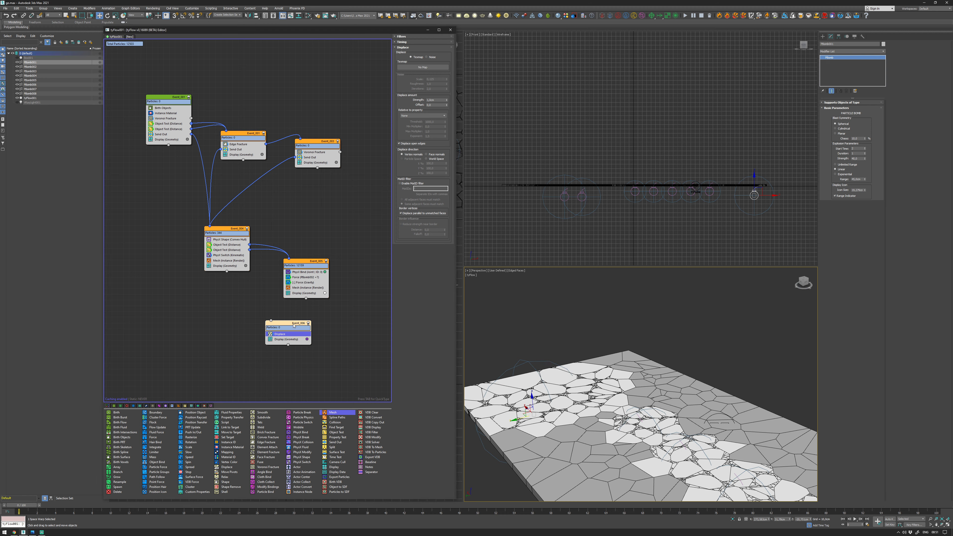
drag(291, 331, 268, 338)
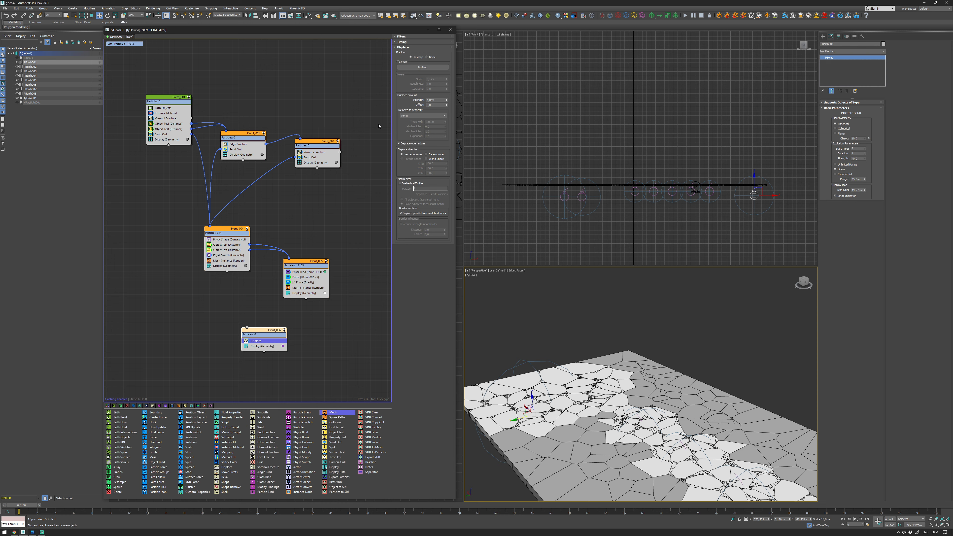
Try Noise displacement, then return the Displace operator to Texmap mode.
click(429, 57)
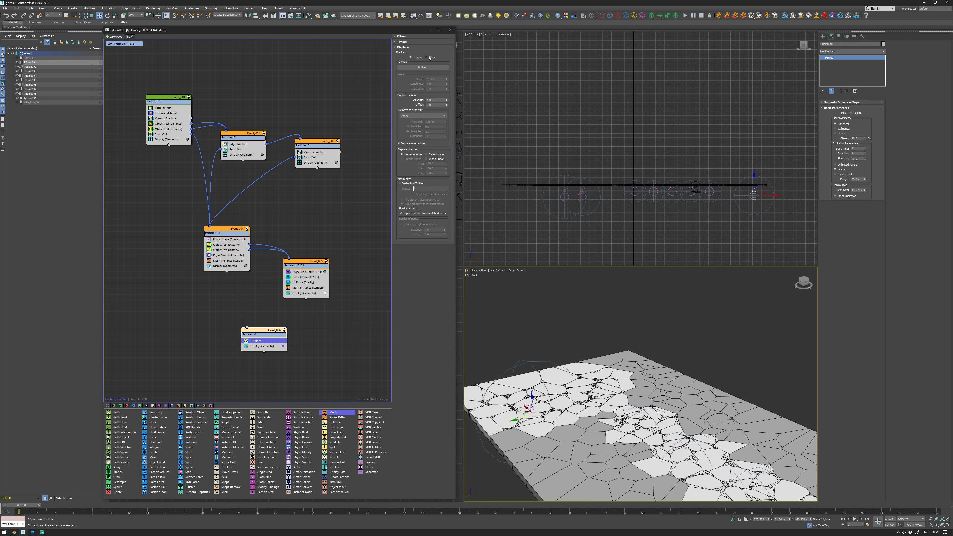
click(416, 58)
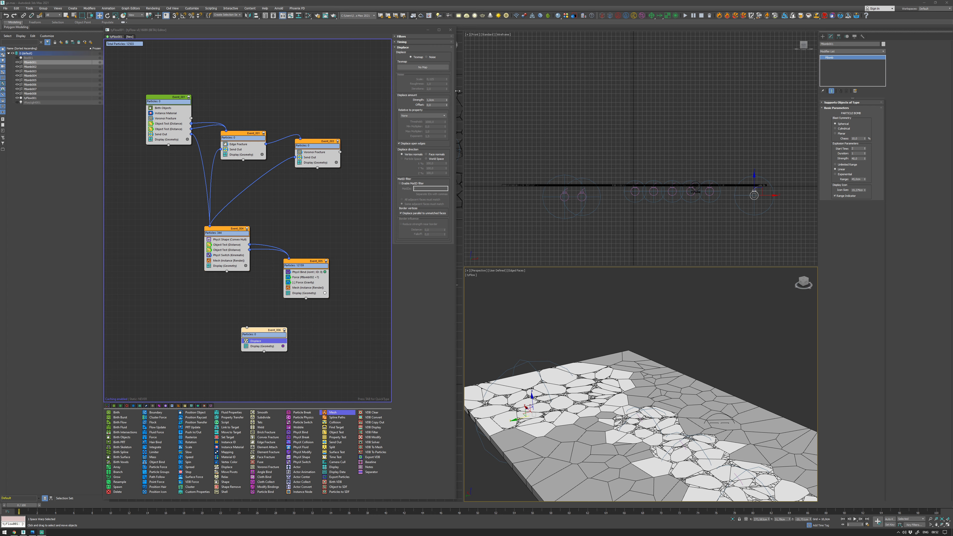
drag(304, 32, 322, 33)
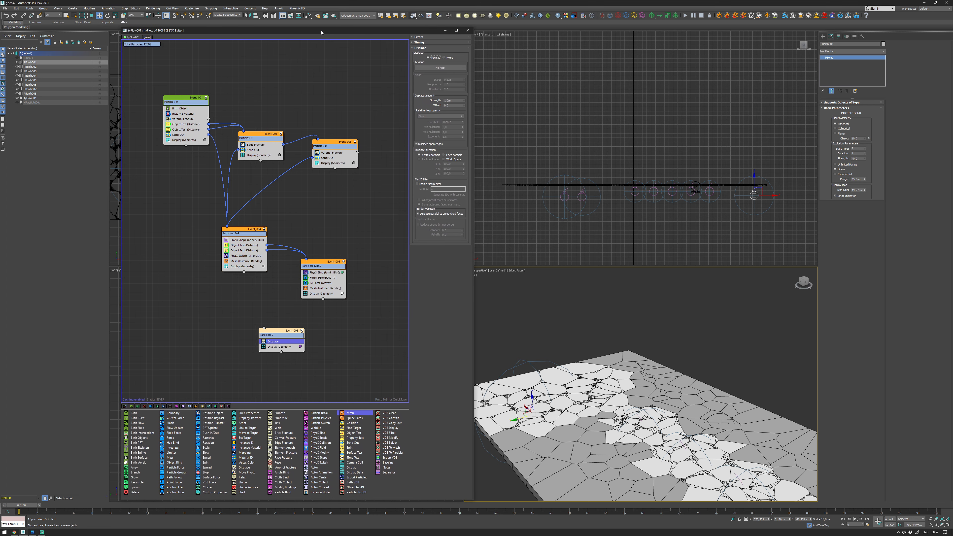